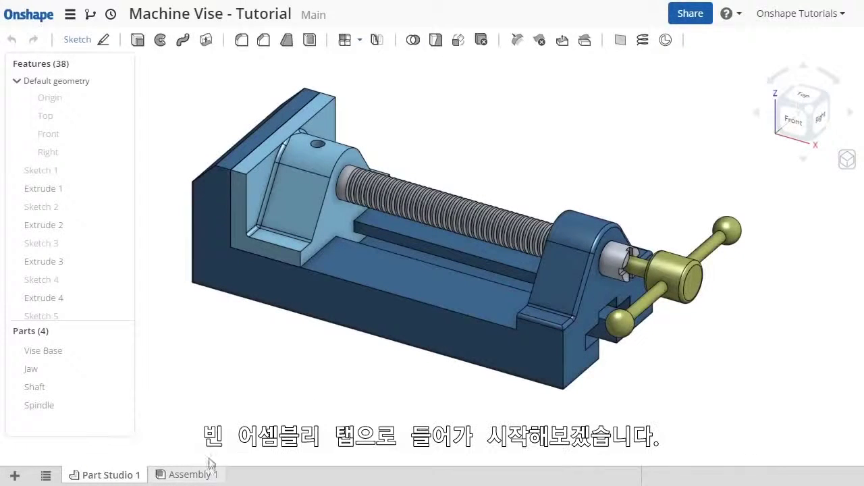
Insert all four Part Studio 1 parts into the empty Assembly 1
{"action": "left_click", "coordinate": [190, 475]}
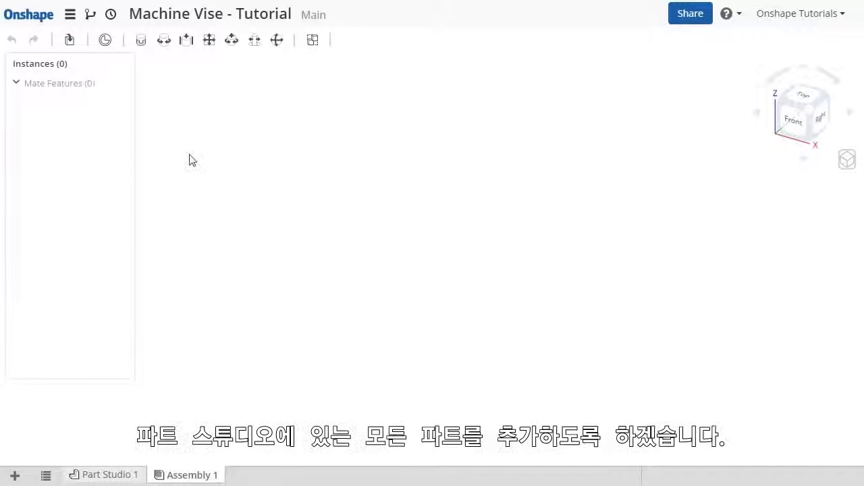
{"action": "left_click", "coordinate": [70, 42]}
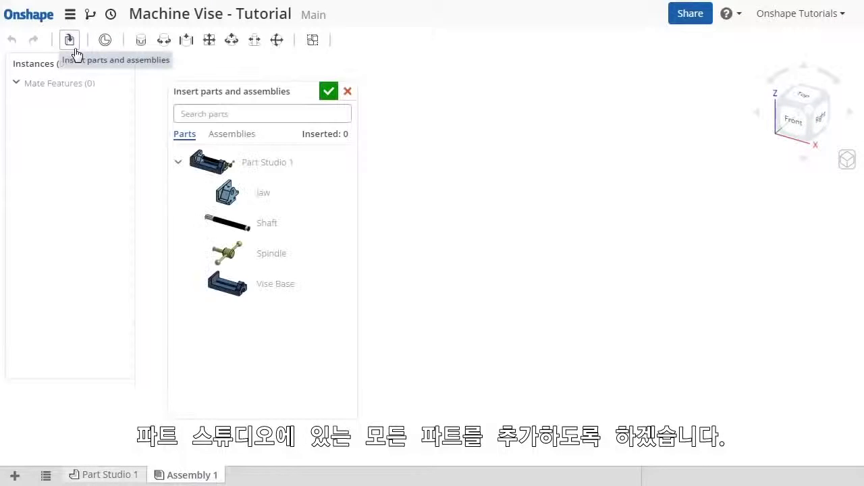
{"action": "left_click", "coordinate": [250, 163]}
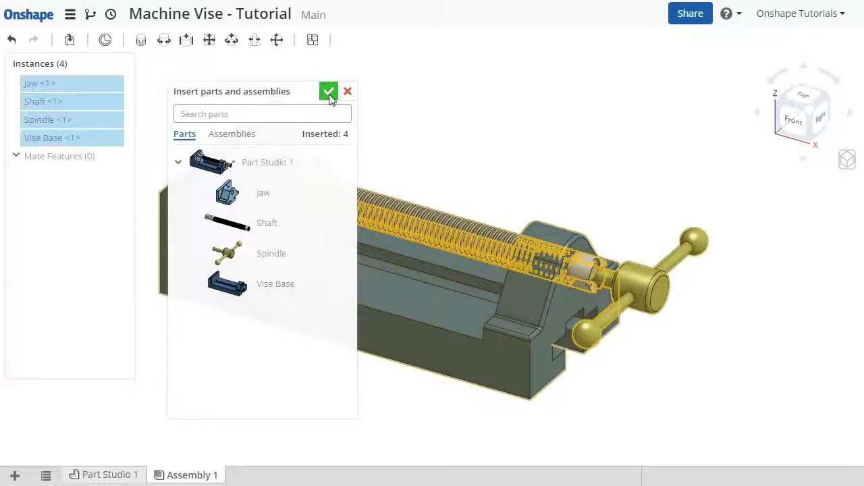
{"action": "left_click", "coordinate": [329, 92]}
Drag the jaw up and the shaft and handle away from the vise base
{"action": "mouse_move", "coordinate": [302, 162]}
{"action": "left_mouse_down"}
{"action": "mouse_move", "coordinate": [453, 90]}
{"action": "mouse_move", "coordinate": [463, 106]}
{"action": "left_mouse_up"}
{"action": "mouse_move", "coordinate": [434, 227]}
{"action": "left_mouse_down"}
{"action": "mouse_move", "coordinate": [586, 174]}
{"action": "mouse_move", "coordinate": [652, 135]}
{"action": "mouse_move", "coordinate": [746, 153]}
{"action": "left_mouse_up"}
{"action": "left_click_drag", "start_coordinate": [692, 314], "coordinate": [772, 337]}
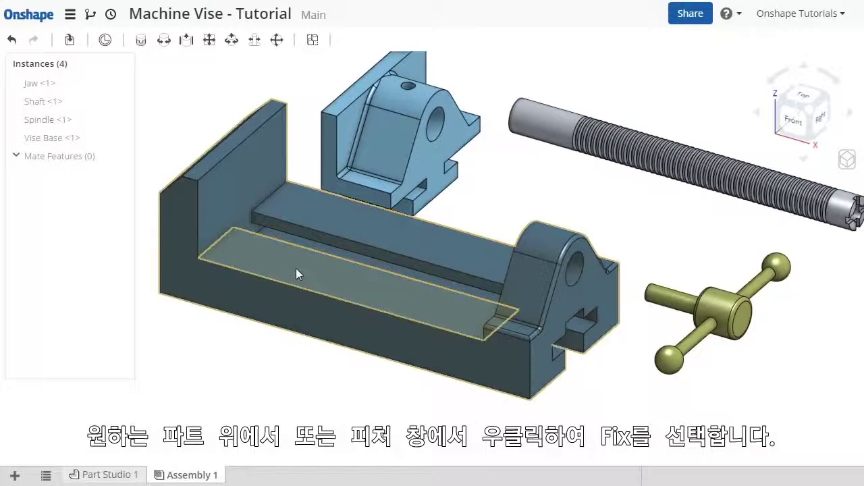
Fix Vise Base <1> from its Instances list entry and zoom the view to fit
{"action": "right_click", "coordinate": [295, 268]}
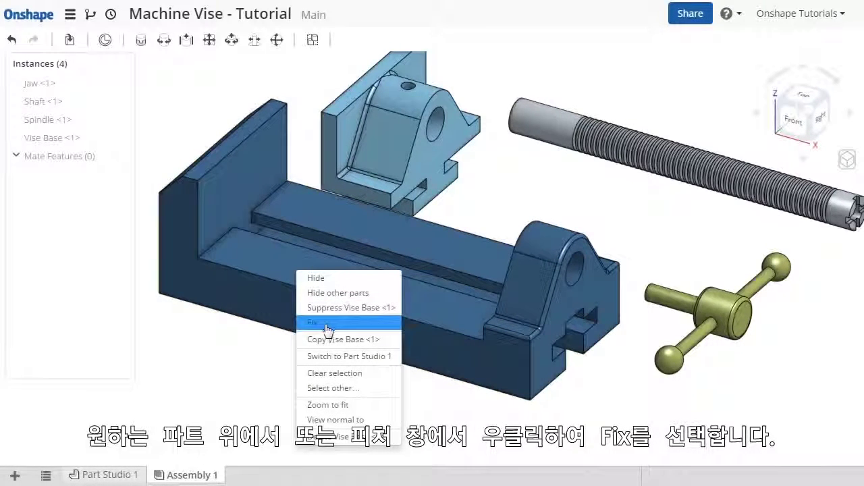
{"action": "left_click", "coordinate": [226, 353]}
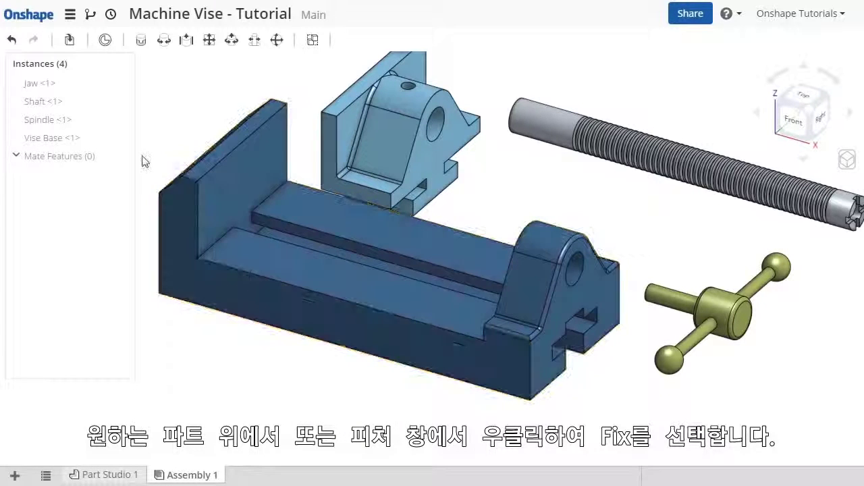
{"action": "right_click", "coordinate": [85, 139]}
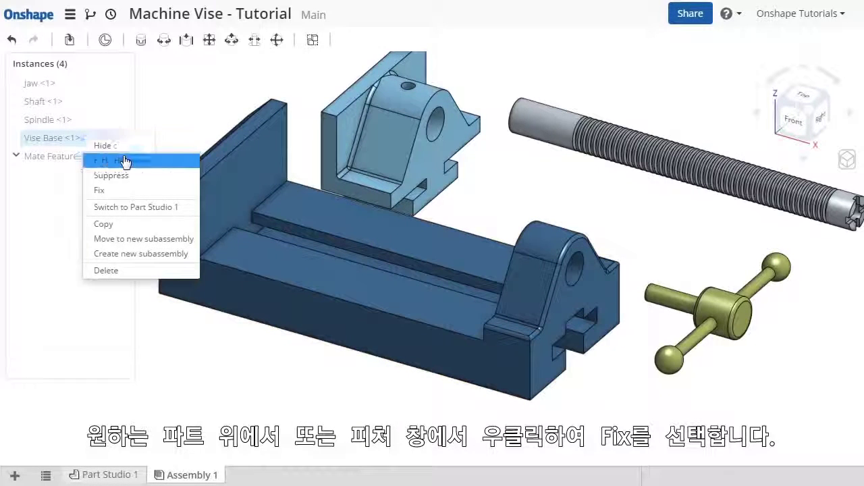
{"action": "left_click", "coordinate": [124, 190]}
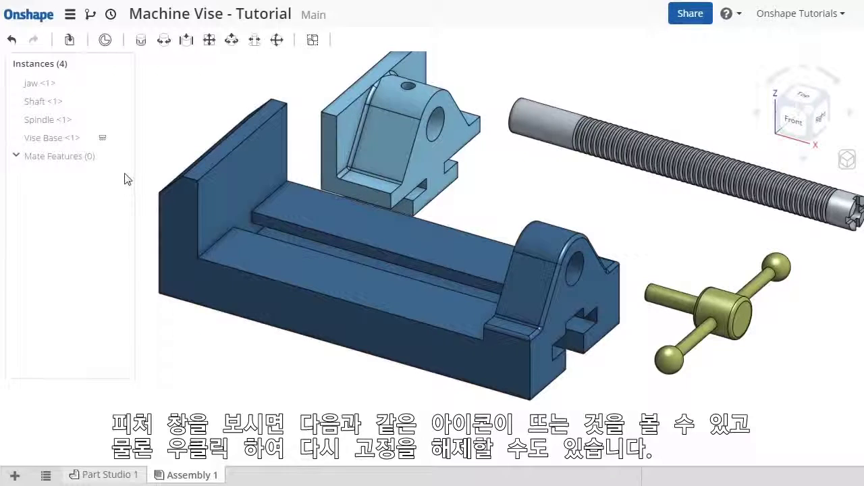
{"action": "mouse_move", "coordinate": [52, 138]}
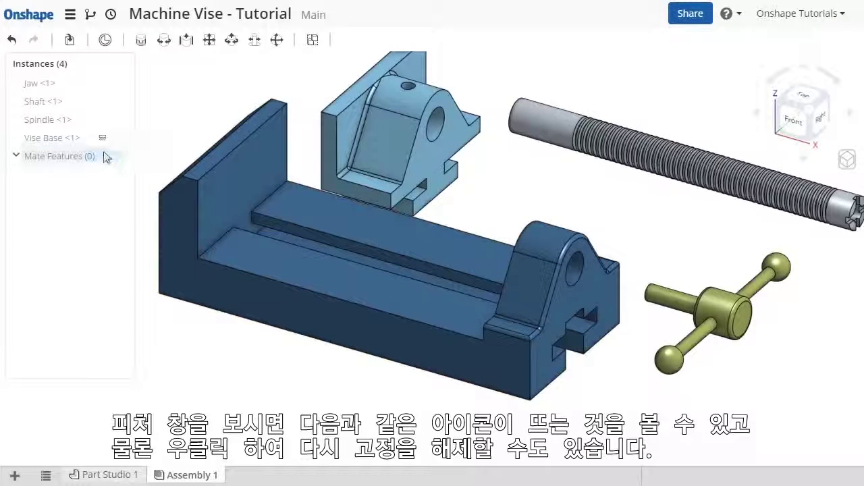
{"action": "right_click", "coordinate": [68, 139]}
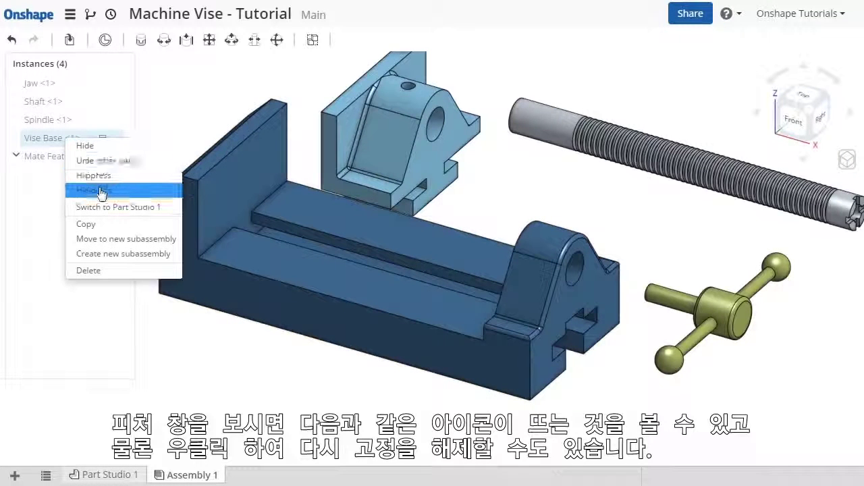
{"action": "left_click", "coordinate": [189, 104]}
{"action": "right_click", "coordinate": [191, 104]}
{"action": "left_click", "coordinate": [212, 125]}
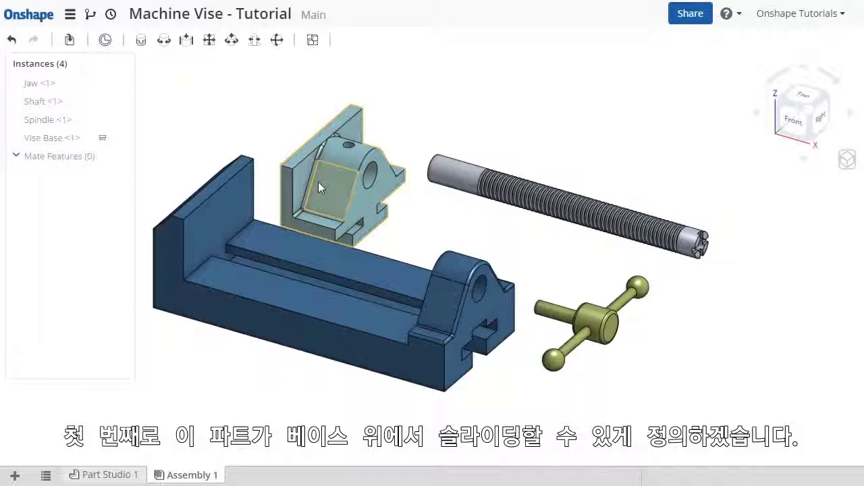
{"action": "mouse_move", "coordinate": [317, 182]}
{"action": "left_mouse_down"}
{"action": "mouse_move", "coordinate": [256, 249]}
{"action": "mouse_move", "coordinate": [301, 267]}
{"action": "mouse_move", "coordinate": [236, 248]}
{"action": "mouse_move", "coordinate": [305, 173]}
{"action": "left_mouse_up"}
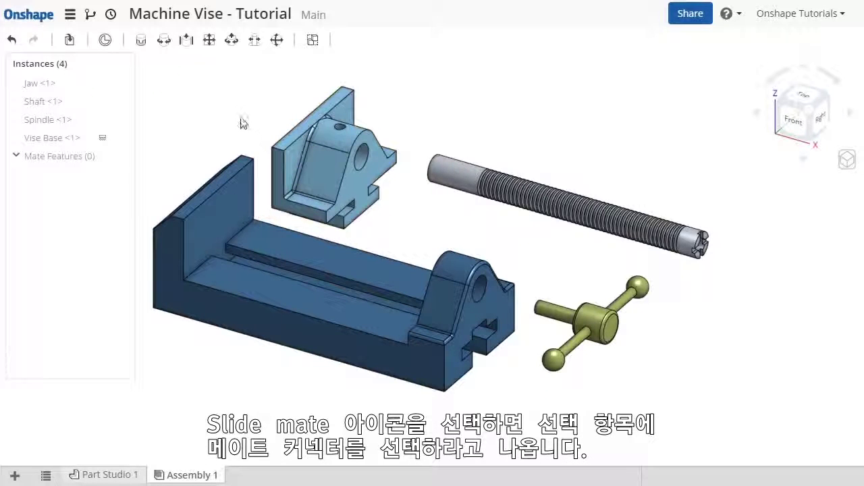
{"action": "left_click", "coordinate": [187, 41]}
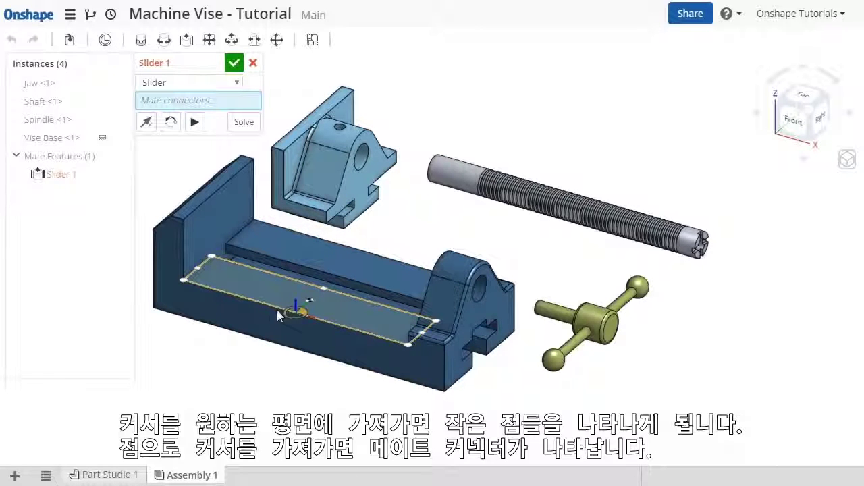
Zoom in and orbit to expose the vise base's long edge for Slider 1
{"action": "scroll", "coordinate": [277, 311], "scroll_direction": "up", "scroll_amount": 2}
{"action": "scroll", "coordinate": [278, 312], "scroll_direction": "up", "scroll_amount": 2}
{"action": "mouse_move", "coordinate": [277, 311]}
{"action": "right_mouse_down"}
{"action": "mouse_move", "coordinate": [330, 331]}
{"action": "mouse_move", "coordinate": [431, 349]}
{"action": "right_mouse_up"}
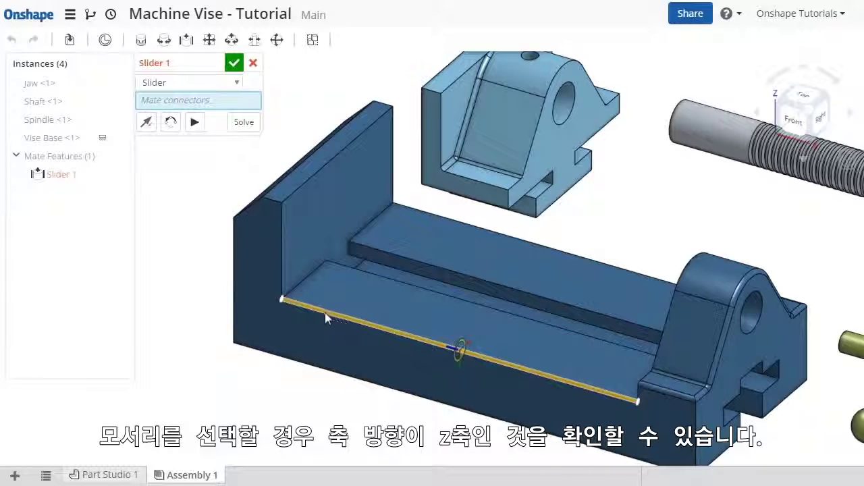
Pick Slider 1 connectors at the base edge's end and on the jaw's back face
{"action": "left_click", "coordinate": [282, 299]}
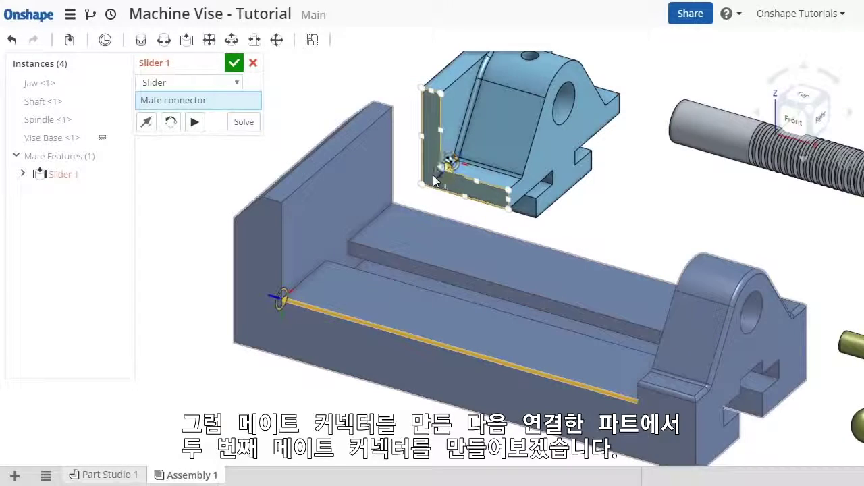
{"action": "mouse_move", "coordinate": [425, 187]}
{"action": "right_mouse_down"}
{"action": "mouse_move", "coordinate": [503, 191]}
{"action": "mouse_move", "coordinate": [497, 198]}
{"action": "right_mouse_up"}
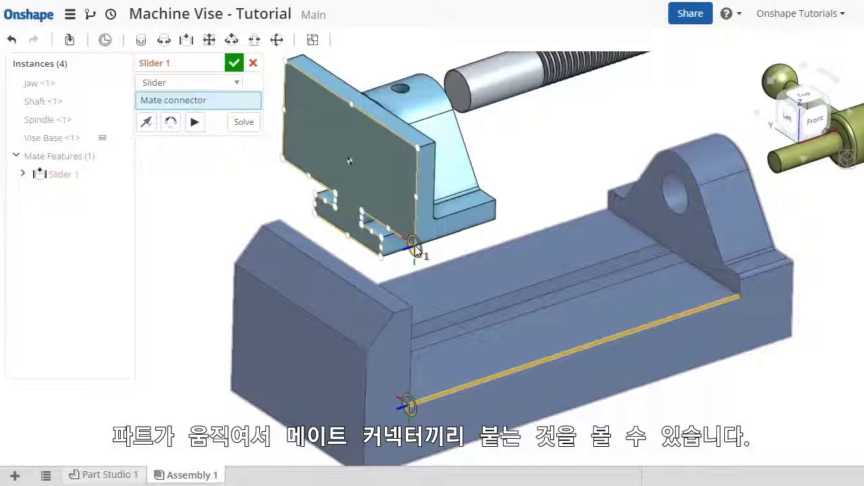
{"action": "left_click", "coordinate": [415, 247]}
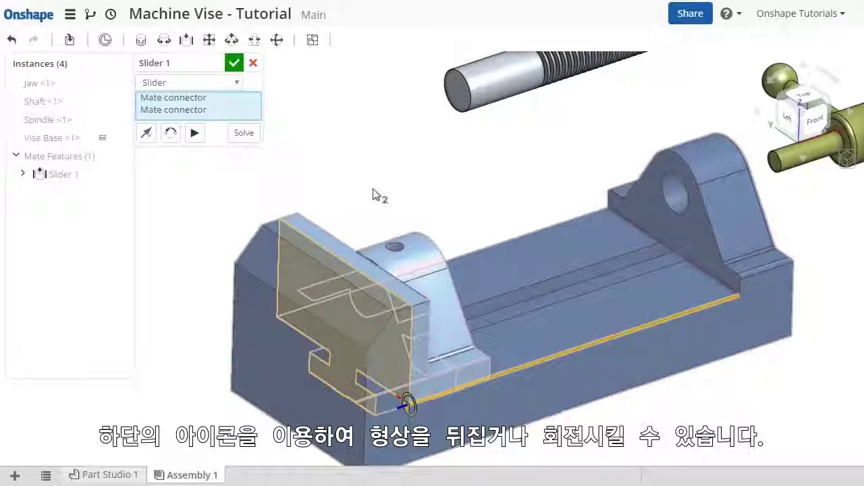
{"action": "middle_click_drag", "start_coordinate": [372, 195], "coordinate": [411, 131]}
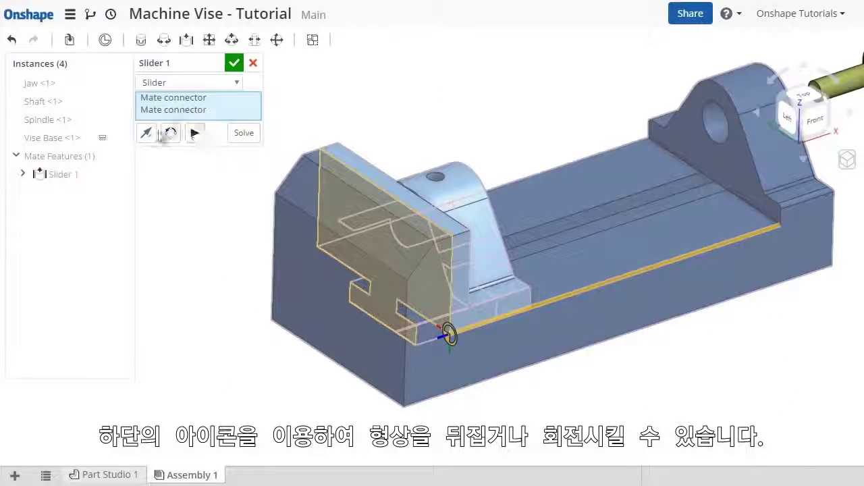
Flip and rotate the jaw until it stands upright on the base rail
{"action": "left_click", "coordinate": [150, 134]}
{"action": "left_click", "coordinate": [151, 134]}
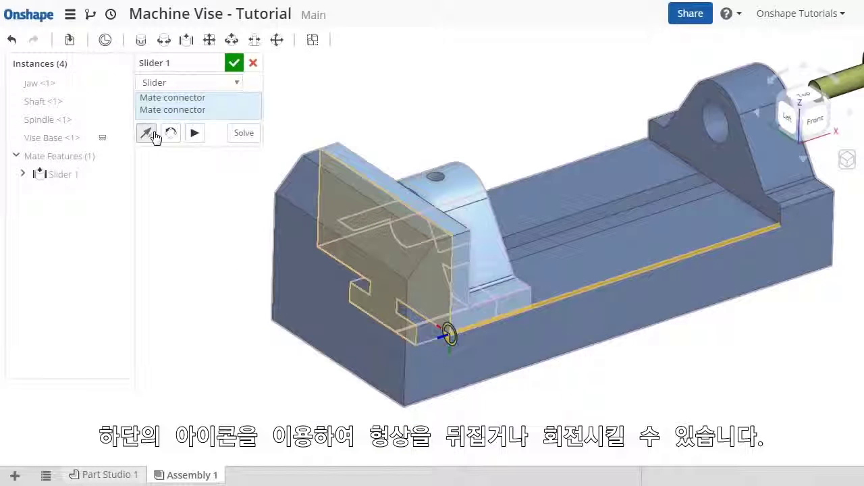
{"action": "left_click", "coordinate": [169, 134]}
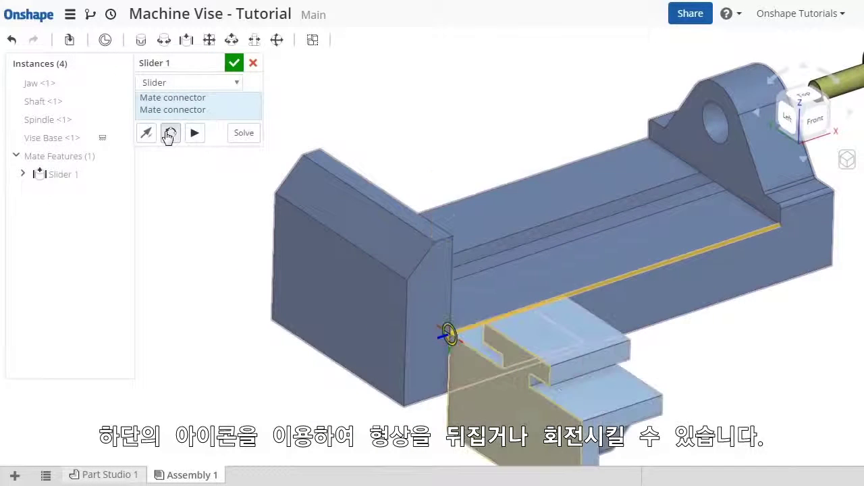
{"action": "left_click", "coordinate": [169, 134]}
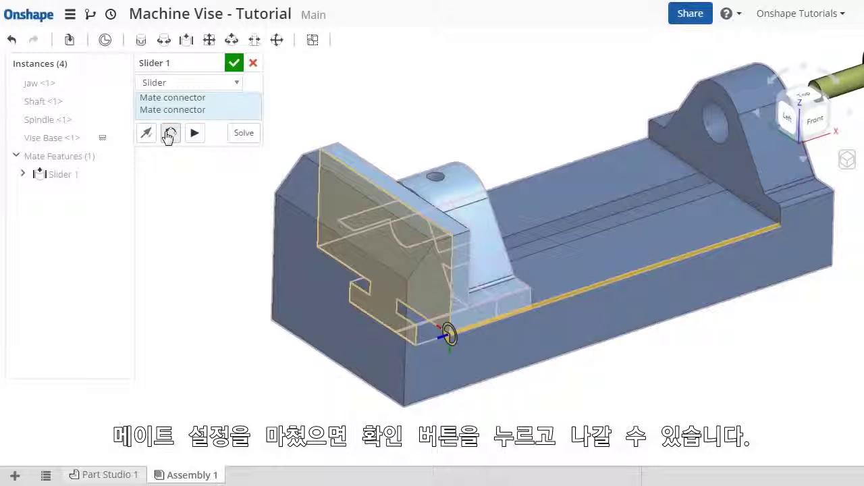
{"action": "left_click", "coordinate": [233, 64]}
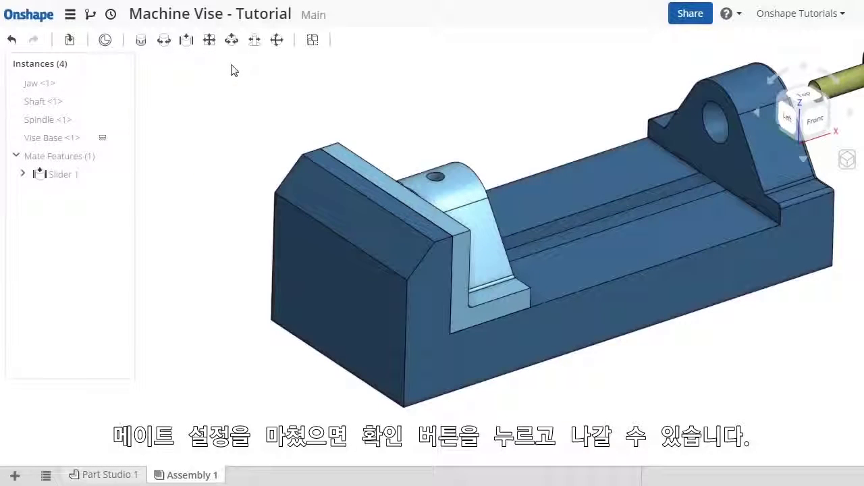
{"action": "middle_click_drag", "start_coordinate": [476, 122], "coordinate": [415, 150]}
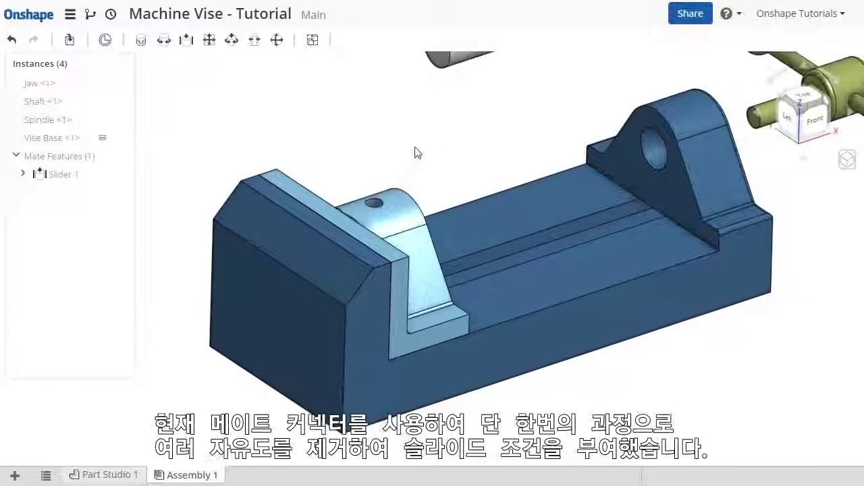
{"action": "mouse_move", "coordinate": [399, 218]}
{"action": "left_mouse_down"}
{"action": "mouse_move", "coordinate": [598, 201]}
{"action": "mouse_move", "coordinate": [487, 241]}
{"action": "left_mouse_up"}
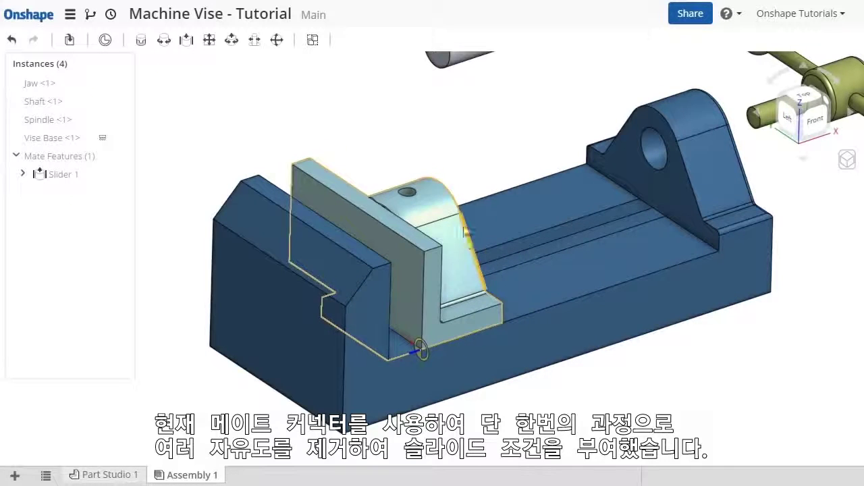
{"action": "left_click_drag", "start_coordinate": [488, 239], "coordinate": [420, 129]}
{"action": "right_click", "coordinate": [421, 131]}
{"action": "left_click", "coordinate": [447, 166]}
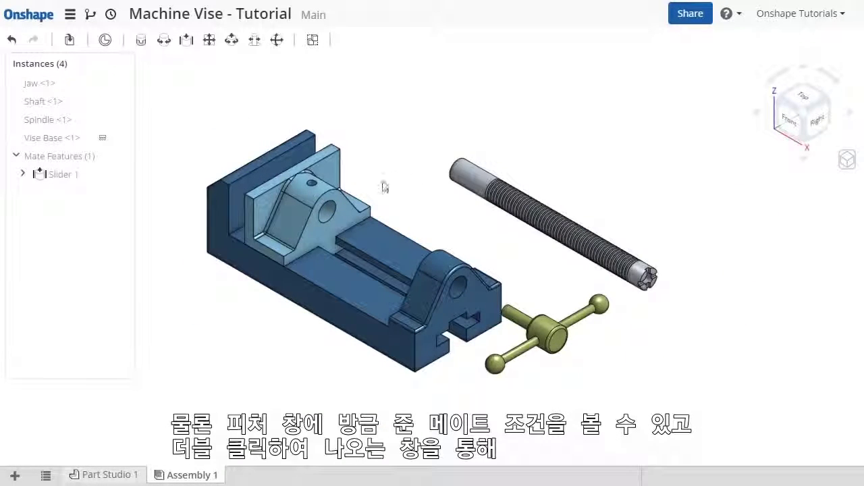
{"action": "left_click", "coordinate": [67, 177]}
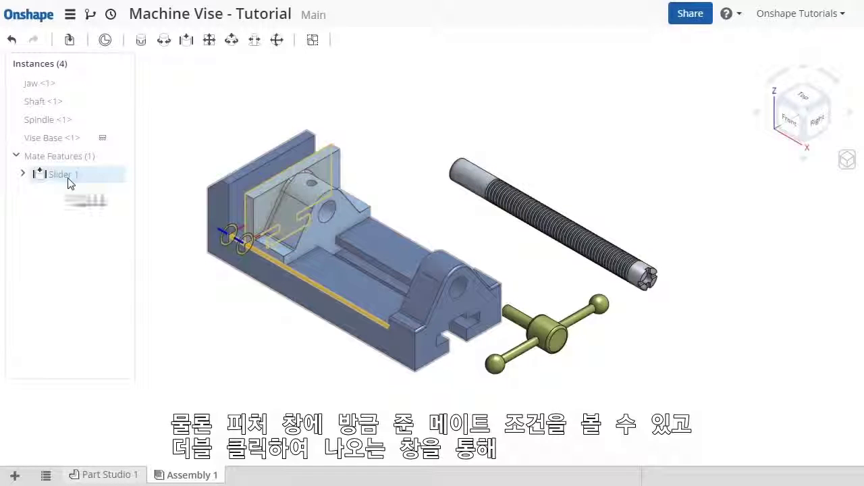
{"action": "double_click", "coordinate": [68, 178]}
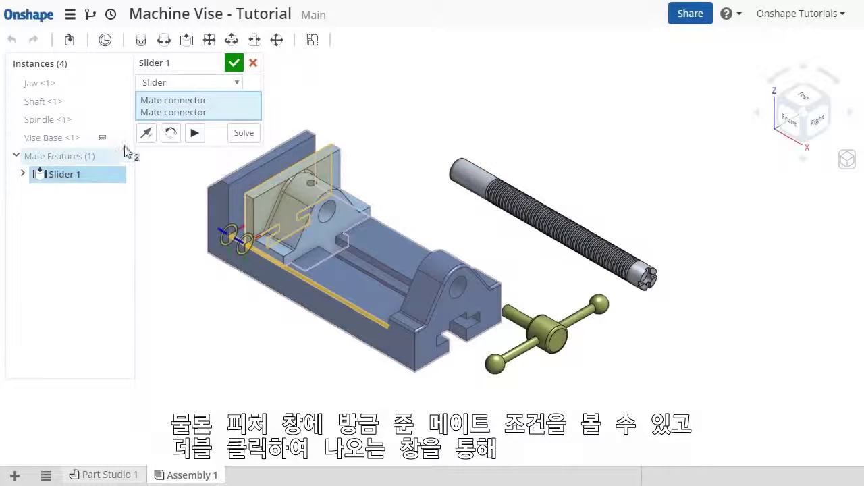
{"action": "left_click", "coordinate": [225, 83]}
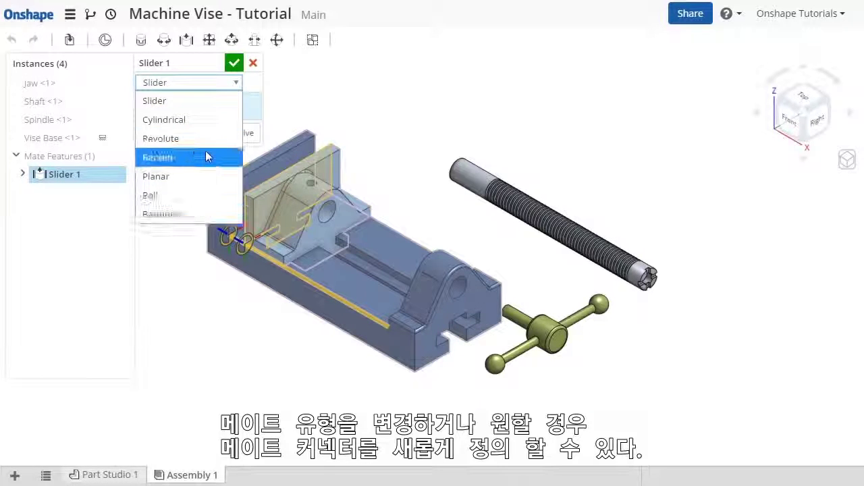
{"action": "left_click", "coordinate": [226, 101]}
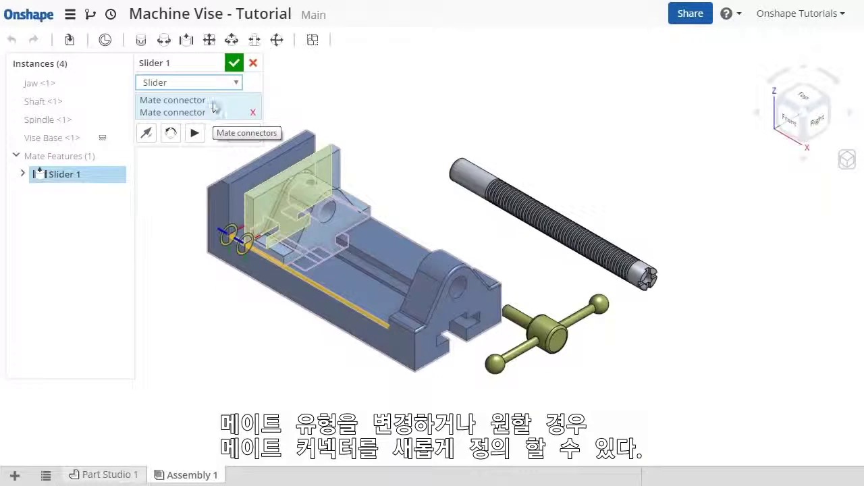
{"action": "left_click", "coordinate": [253, 63]}
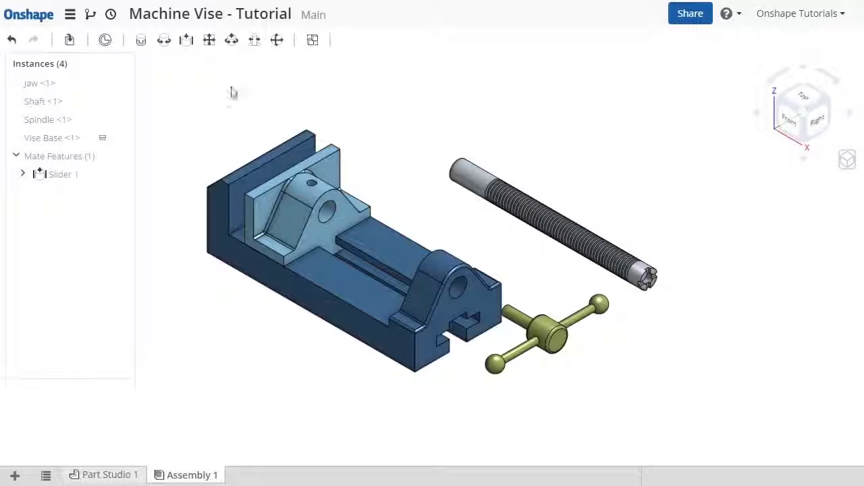
Slide the jaw toward the base's middle and place a fastened connector at the shaft end
{"action": "mouse_move", "coordinate": [316, 182]}
{"action": "left_mouse_down"}
{"action": "mouse_move", "coordinate": [398, 231]}
{"action": "mouse_move", "coordinate": [339, 167]}
{"action": "left_mouse_up"}
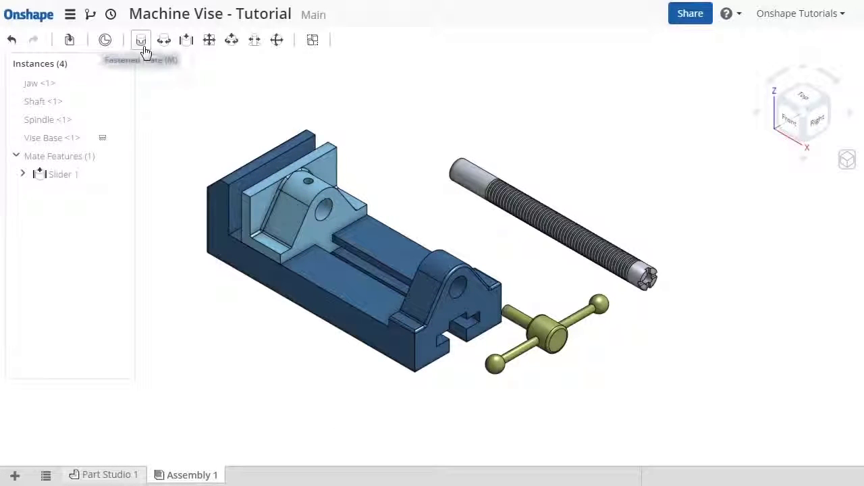
{"action": "mouse_move", "coordinate": [142, 40]}
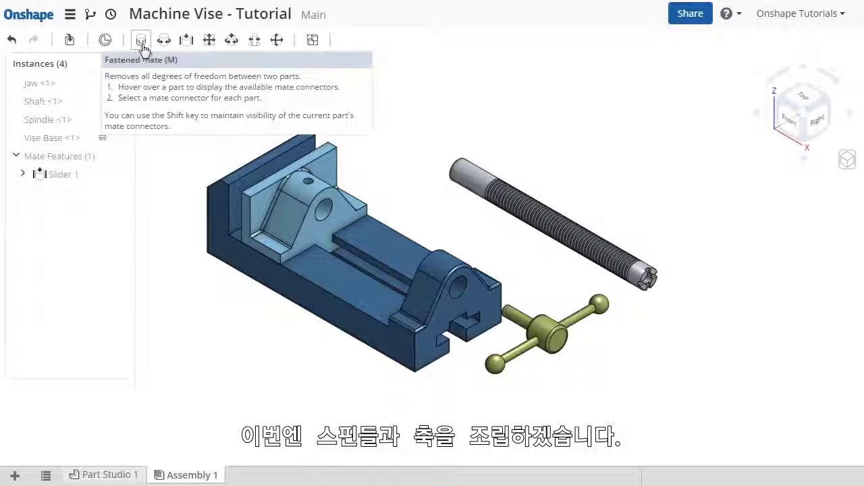
{"action": "left_click", "coordinate": [143, 46]}
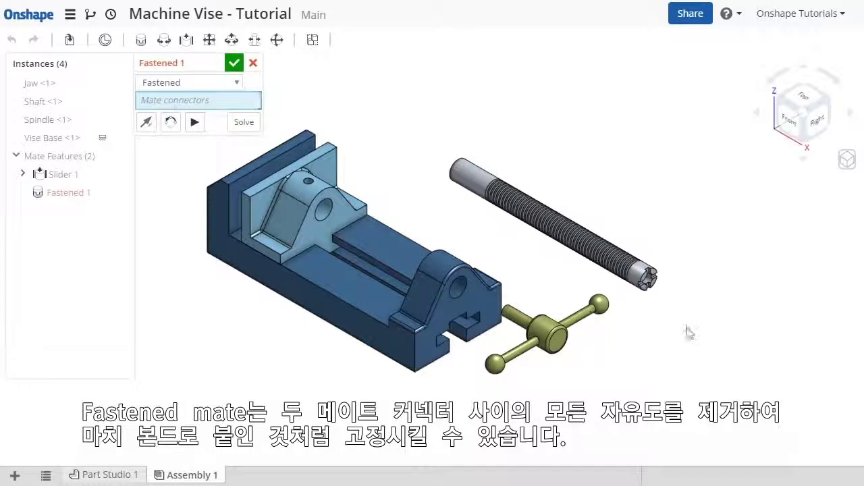
{"action": "key", "text": "shift+4"}
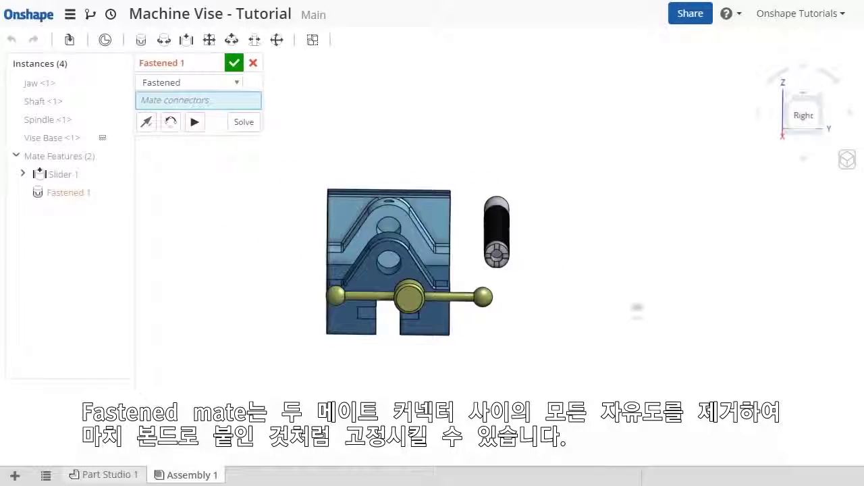
{"action": "scroll", "coordinate": [513, 274], "scroll_direction": "up", "scroll_amount": 2}
{"action": "scroll", "coordinate": [493, 255], "scroll_direction": "up", "scroll_amount": 2}
{"action": "scroll", "coordinate": [493, 253], "scroll_direction": "up", "scroll_amount": 3}
{"action": "scroll", "coordinate": [490, 255], "scroll_direction": "up", "scroll_amount": 3}
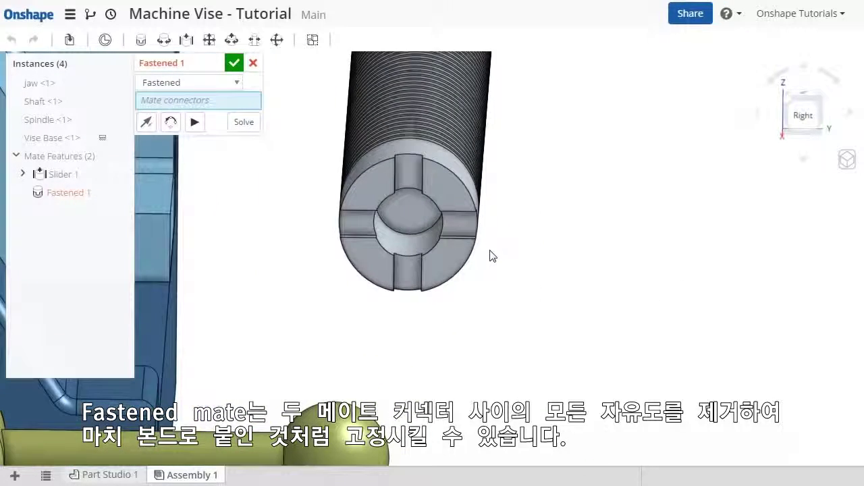
{"action": "left_click", "coordinate": [410, 204]}
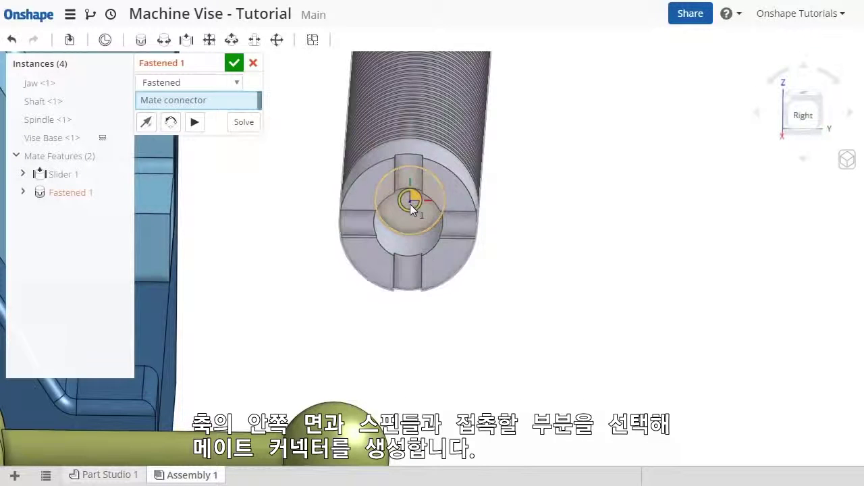
Attach the handle hub connector onto the shaft end and accept Fastened 1
{"action": "scroll", "coordinate": [415, 213], "scroll_direction": "down", "scroll_amount": 2}
{"action": "scroll", "coordinate": [428, 229], "scroll_direction": "down", "scroll_amount": 2}
{"action": "scroll", "coordinate": [435, 232], "scroll_direction": "down", "scroll_amount": 3}
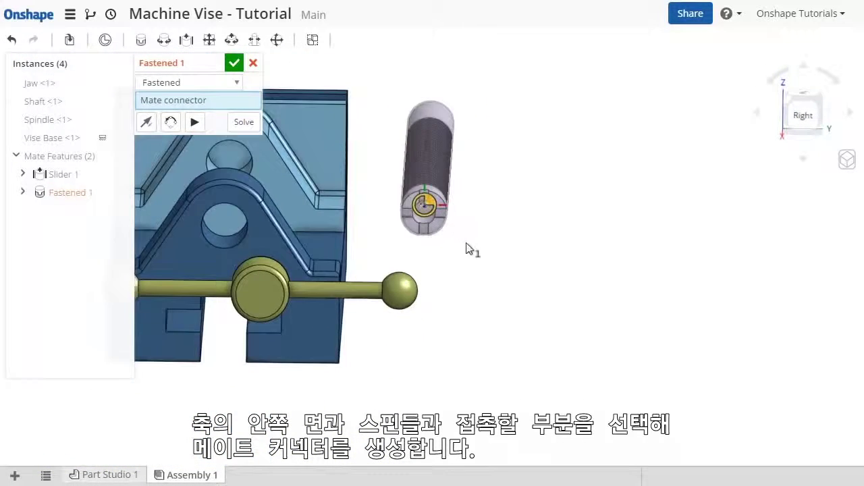
{"action": "scroll", "coordinate": [468, 247], "scroll_direction": "down", "scroll_amount": 2}
{"action": "mouse_move", "coordinate": [455, 303]}
{"action": "right_mouse_down"}
{"action": "mouse_move", "coordinate": [413, 301]}
{"action": "mouse_move", "coordinate": [498, 309]}
{"action": "mouse_move", "coordinate": [507, 321]}
{"action": "right_mouse_up"}
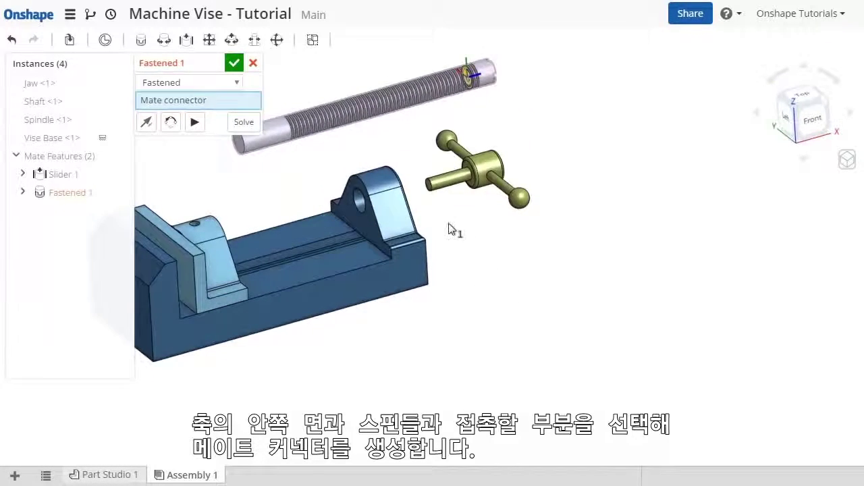
{"action": "scroll", "coordinate": [440, 207], "scroll_direction": "up", "scroll_amount": 2}
{"action": "scroll", "coordinate": [444, 270], "scroll_direction": "up", "scroll_amount": 1}
{"action": "scroll", "coordinate": [444, 280], "scroll_direction": "up", "scroll_amount": 1}
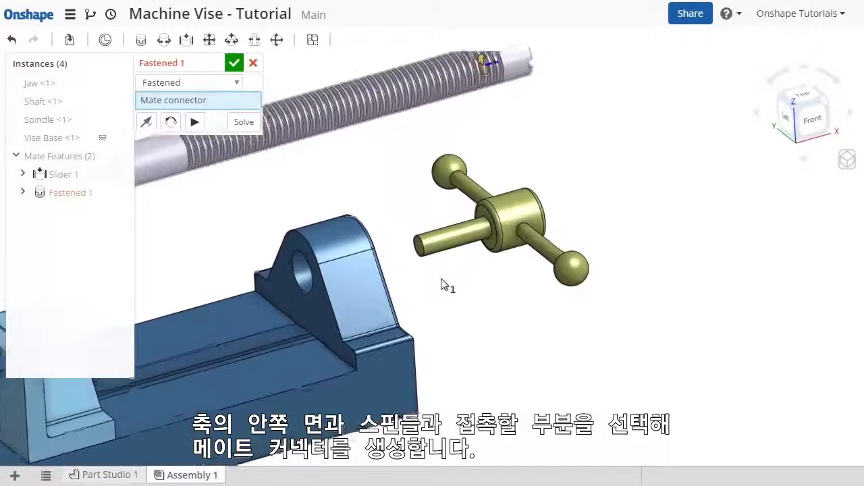
{"action": "scroll", "coordinate": [432, 270], "scroll_direction": "up", "scroll_amount": 2}
{"action": "left_click", "coordinate": [411, 231]}
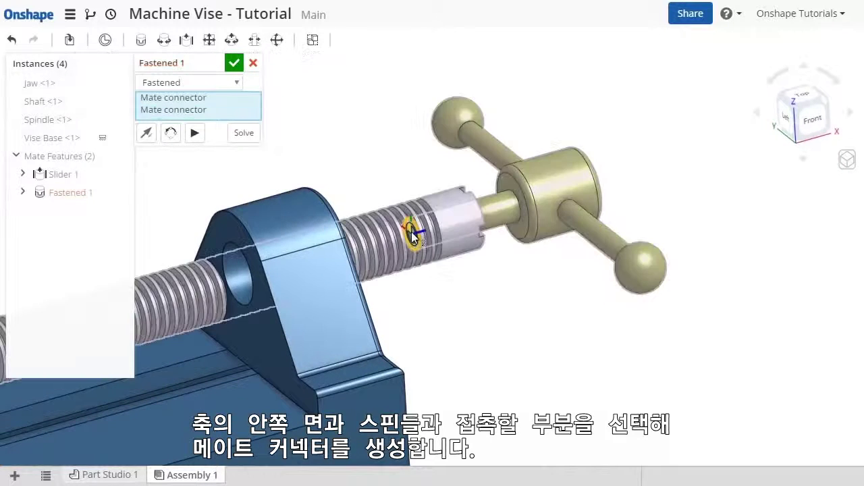
{"action": "scroll", "coordinate": [432, 245], "scroll_direction": "down", "scroll_amount": 1}
{"action": "right_click_drag", "start_coordinate": [495, 287], "coordinate": [444, 286]}
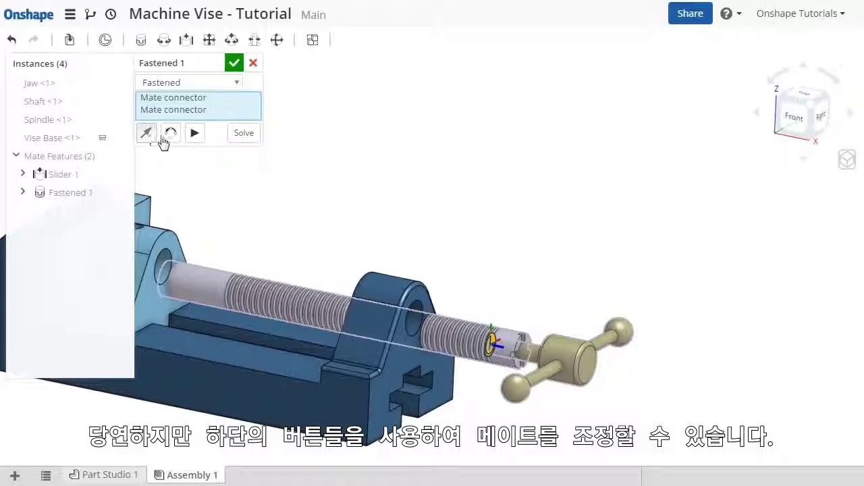
{"action": "left_click", "coordinate": [233, 65]}
Fit the vise in view and turn the handle to confirm the shaft follows
{"action": "right_click", "coordinate": [312, 129]}
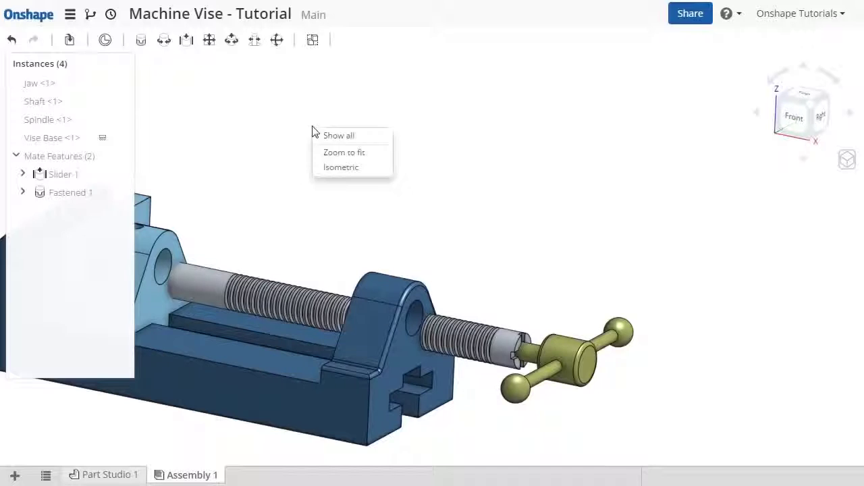
{"action": "left_click", "coordinate": [334, 154]}
{"action": "mouse_move", "coordinate": [334, 155]}
{"action": "right_mouse_down"}
{"action": "mouse_move", "coordinate": [424, 151]}
{"action": "mouse_move", "coordinate": [405, 154]}
{"action": "mouse_move", "coordinate": [405, 162]}
{"action": "mouse_move", "coordinate": [547, 255]}
{"action": "right_mouse_up"}
{"action": "left_click", "coordinate": [601, 288]}
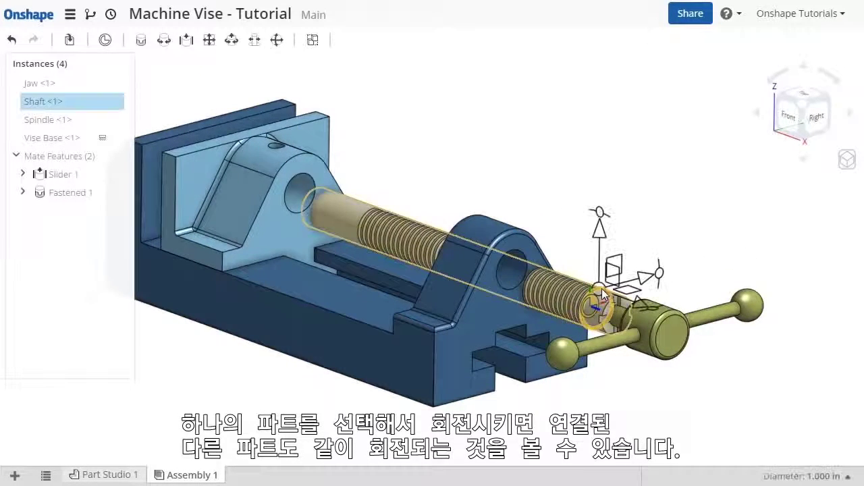
{"action": "mouse_move", "coordinate": [658, 277]}
{"action": "left_mouse_down"}
{"action": "mouse_move", "coordinate": [683, 376]}
{"action": "mouse_move", "coordinate": [684, 245]}
{"action": "mouse_move", "coordinate": [661, 235]}
{"action": "left_mouse_up"}
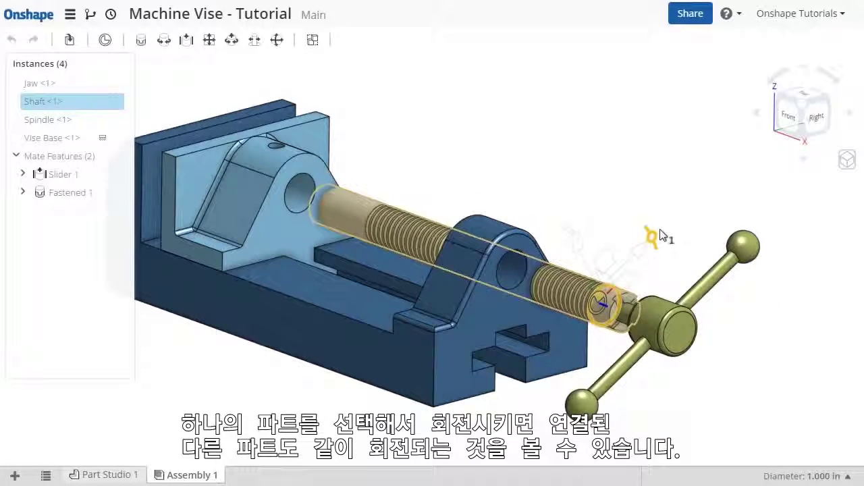
{"action": "left_click", "coordinate": [597, 186]}
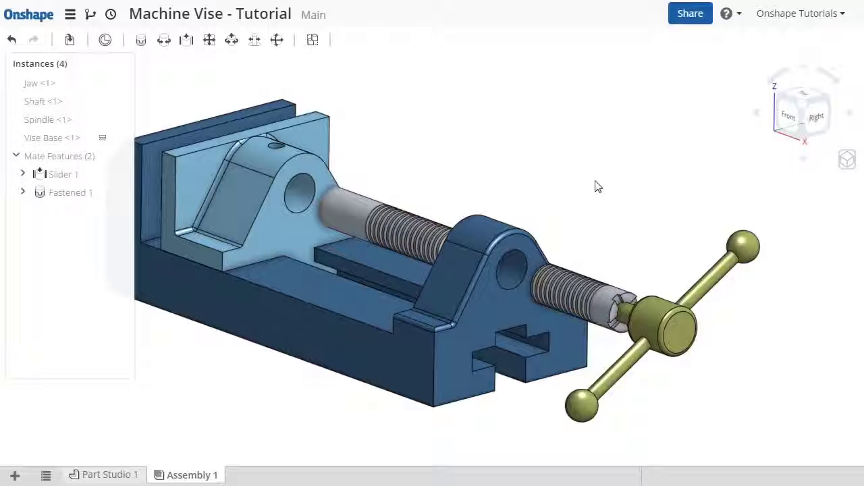
Lift the shaft and handle clear and anchor a cylindrical mate at the Jaw hole's centre
{"action": "left_click_drag", "start_coordinate": [578, 263], "coordinate": [594, 166]}
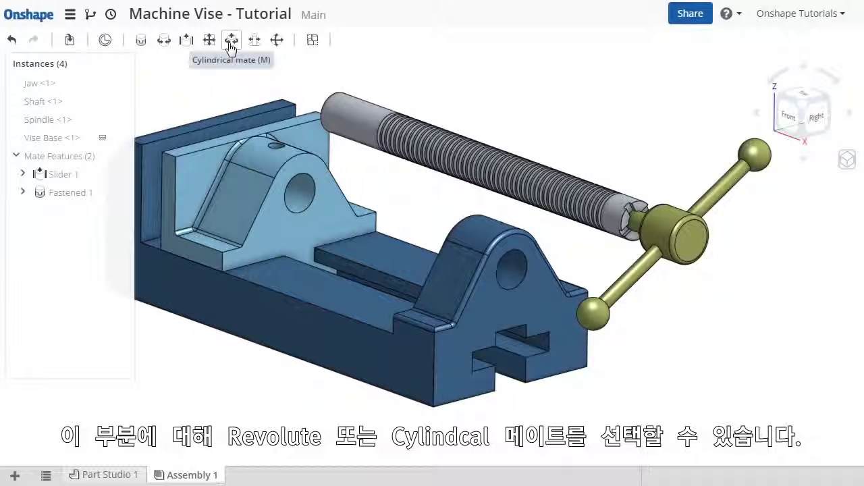
{"action": "mouse_move", "coordinate": [232, 40]}
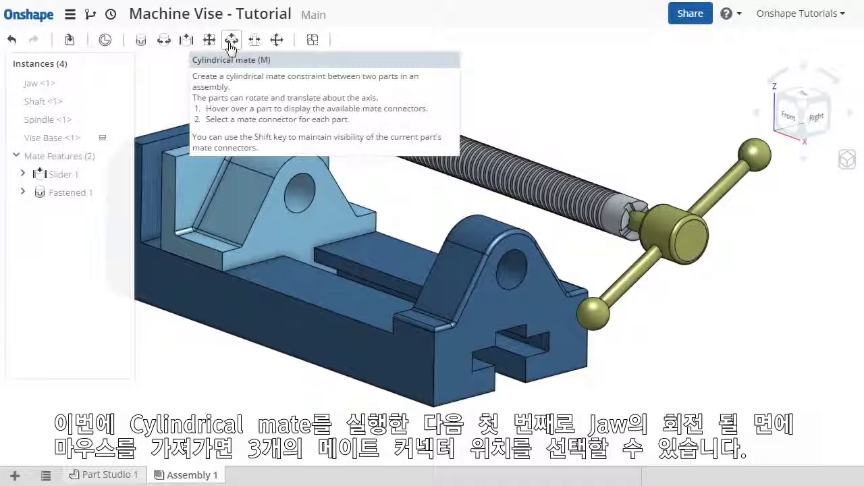
{"action": "left_click", "coordinate": [230, 41]}
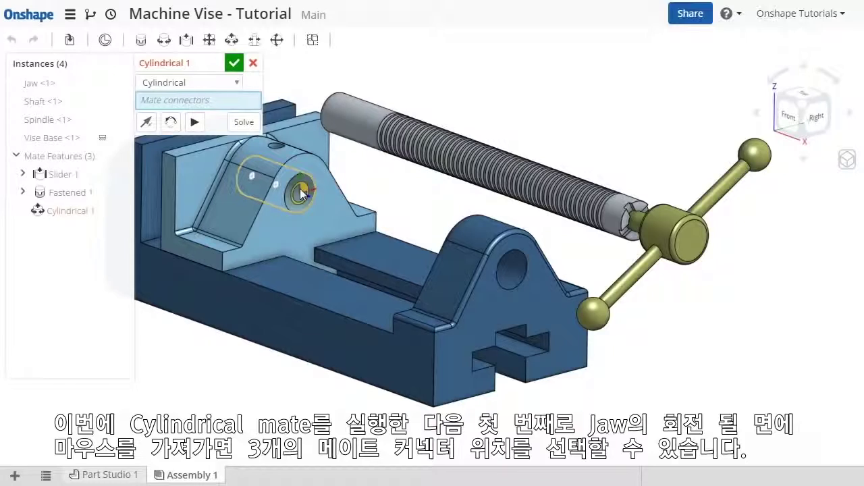
{"action": "key", "text": "Left"}
{"action": "key", "text": "Left"}
{"action": "key", "text": "Left"}
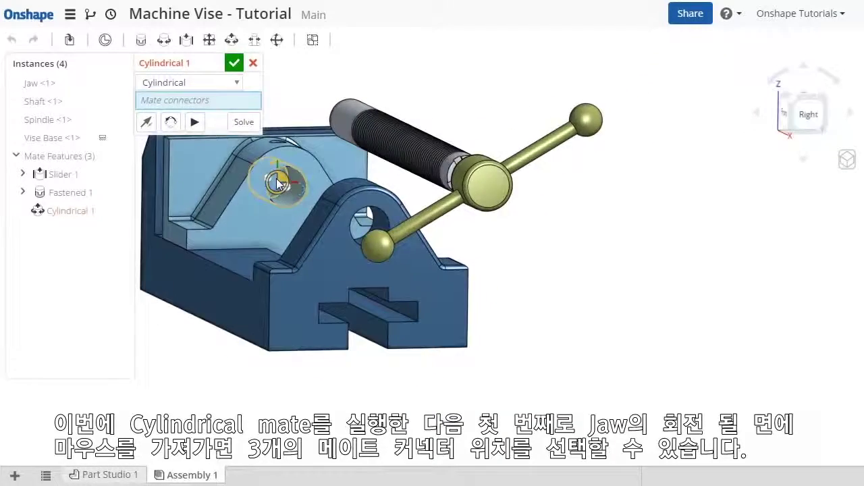
{"action": "scroll", "coordinate": [277, 183], "scroll_direction": "up", "scroll_amount": 3}
{"action": "scroll", "coordinate": [276, 185], "scroll_direction": "up", "scroll_amount": 2}
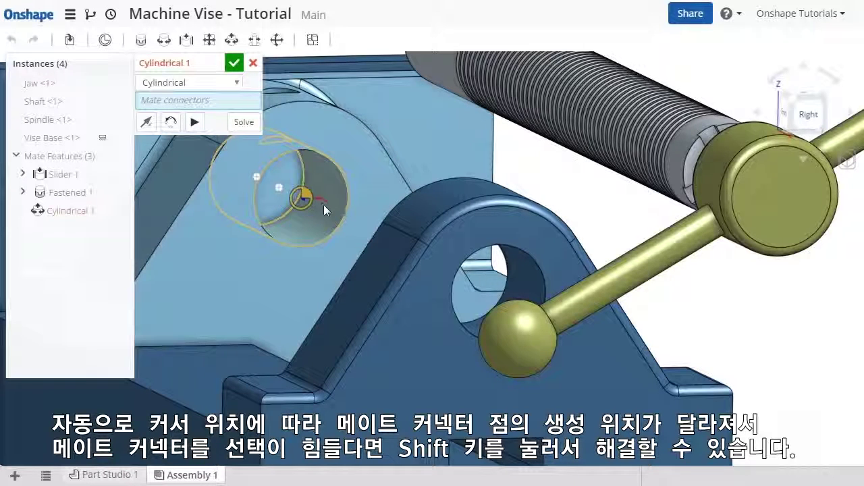
{"action": "key", "text": "shift"}
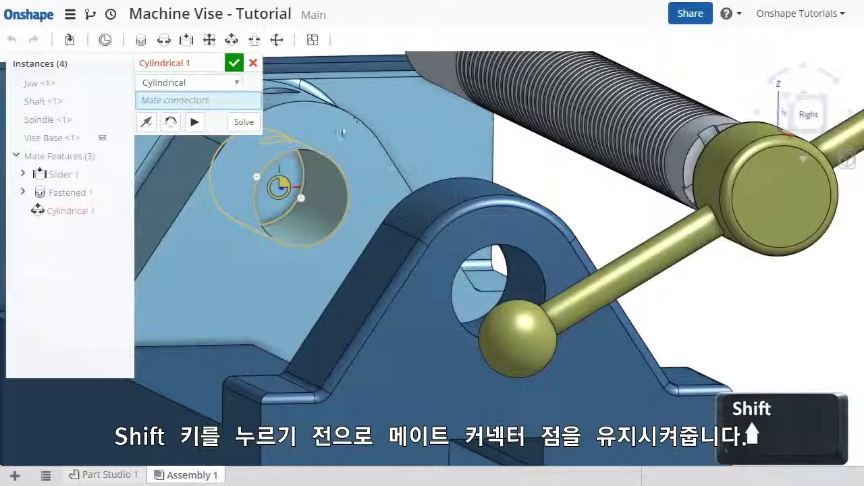
{"action": "left_click", "coordinate": [257, 178], "text": "shift"}
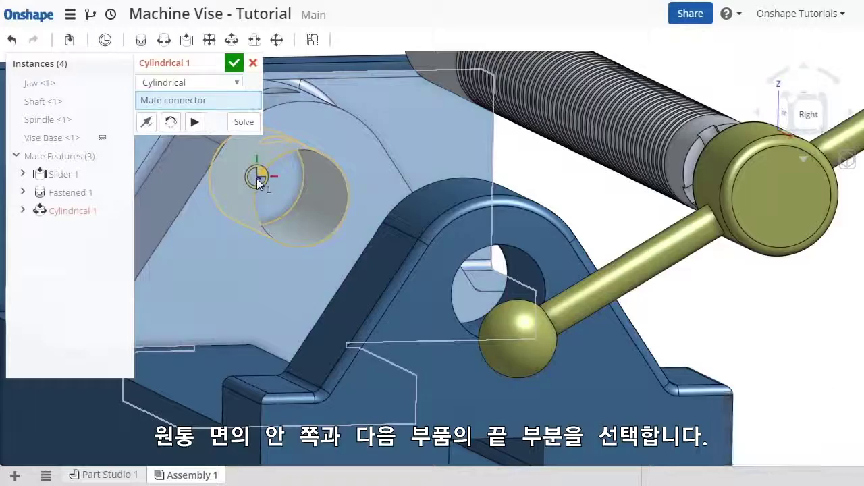
Pick the second Cylindrical 1 connector and Solve to preview the handle's placement
{"action": "key", "text": "f"}
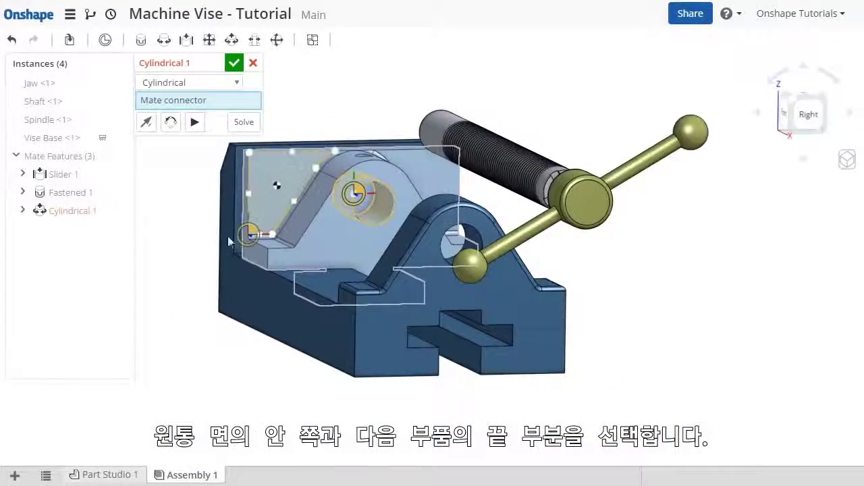
{"action": "mouse_move", "coordinate": [193, 234]}
{"action": "right_mouse_down"}
{"action": "mouse_move", "coordinate": [212, 218]}
{"action": "mouse_move", "coordinate": [239, 216]}
{"action": "mouse_move", "coordinate": [268, 218]}
{"action": "mouse_move", "coordinate": [297, 236]}
{"action": "right_mouse_up"}
{"action": "middle_click_drag", "start_coordinate": [297, 231], "coordinate": [452, 283]}
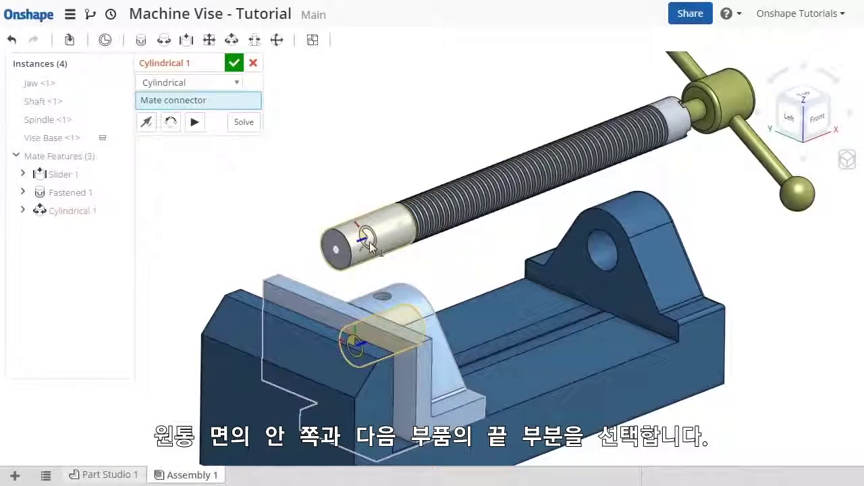
{"action": "left_click", "coordinate": [334, 247]}
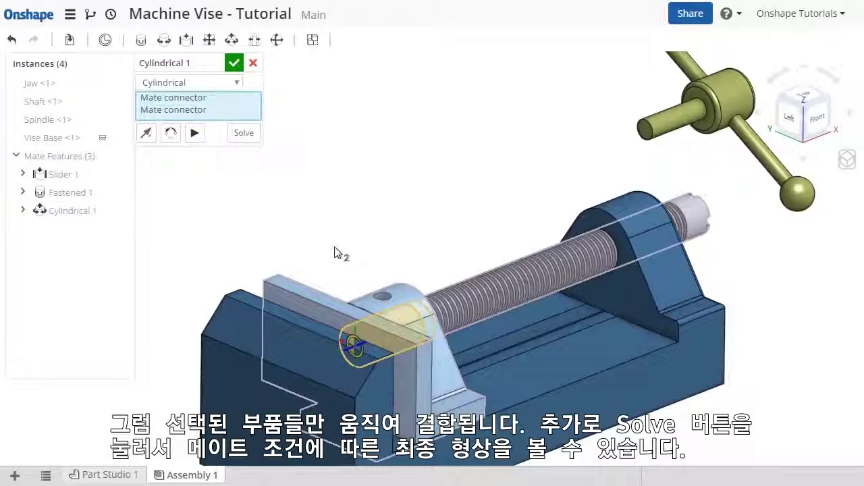
{"action": "scroll", "coordinate": [340, 247], "scroll_direction": "down", "scroll_amount": 2}
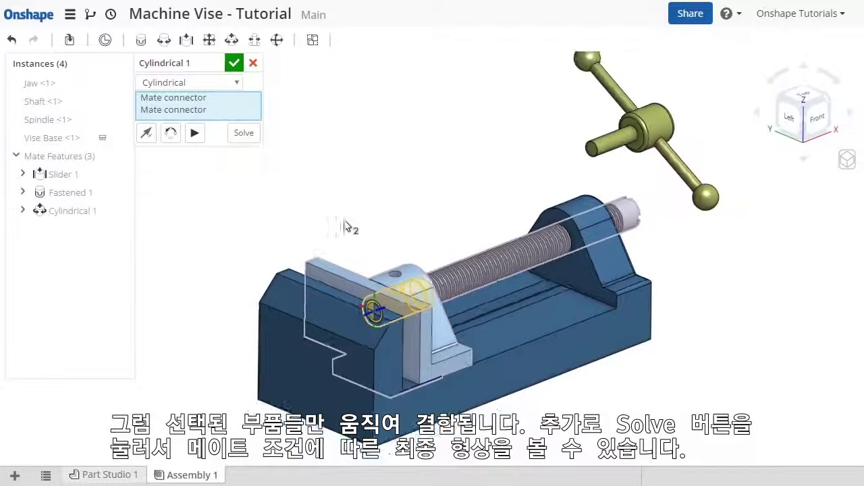
{"action": "scroll", "coordinate": [344, 210], "scroll_direction": "down", "scroll_amount": 2}
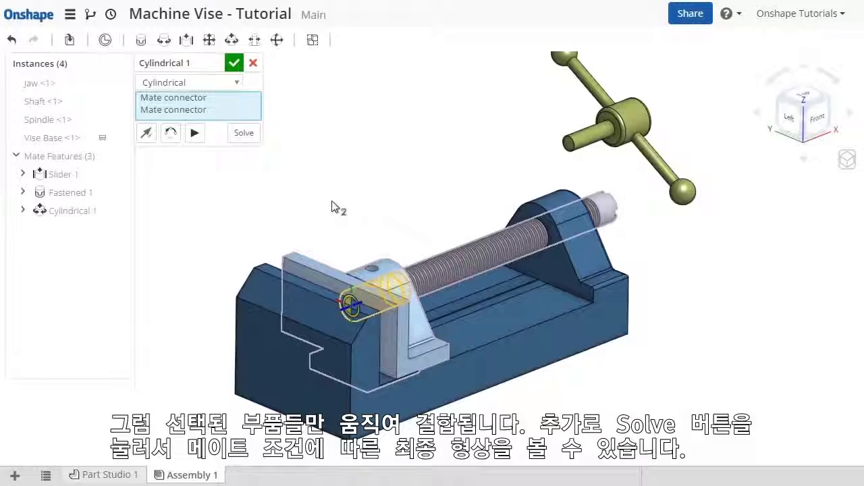
{"action": "left_click", "coordinate": [248, 137]}
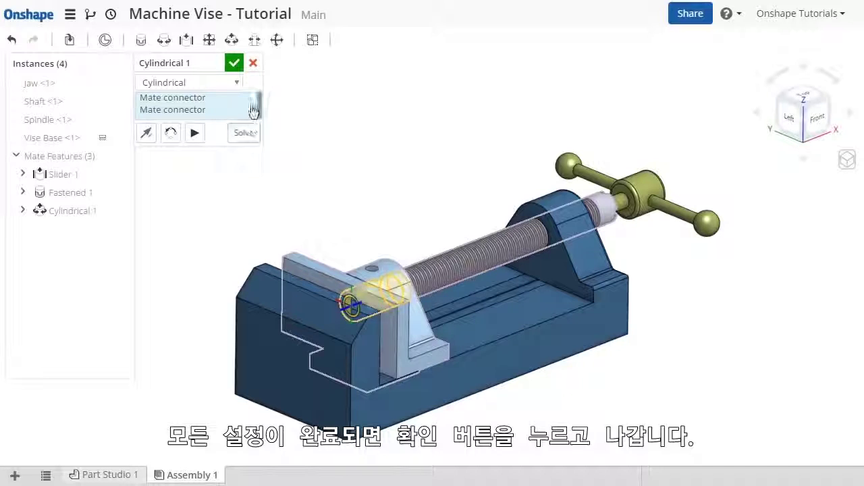
Accept Cylindrical 1, switch to isometric view, and slide the spindle outward along the screw
{"action": "left_click", "coordinate": [234, 64]}
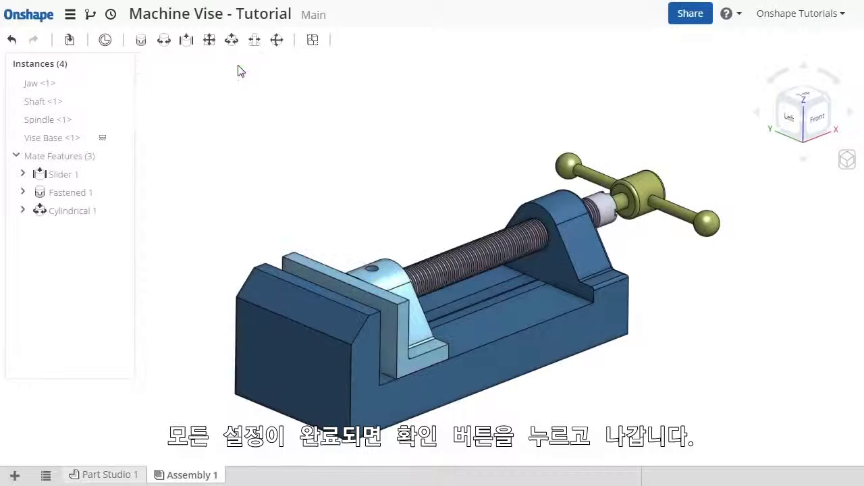
{"action": "right_click", "coordinate": [247, 107]}
{"action": "left_click", "coordinate": [275, 126]}
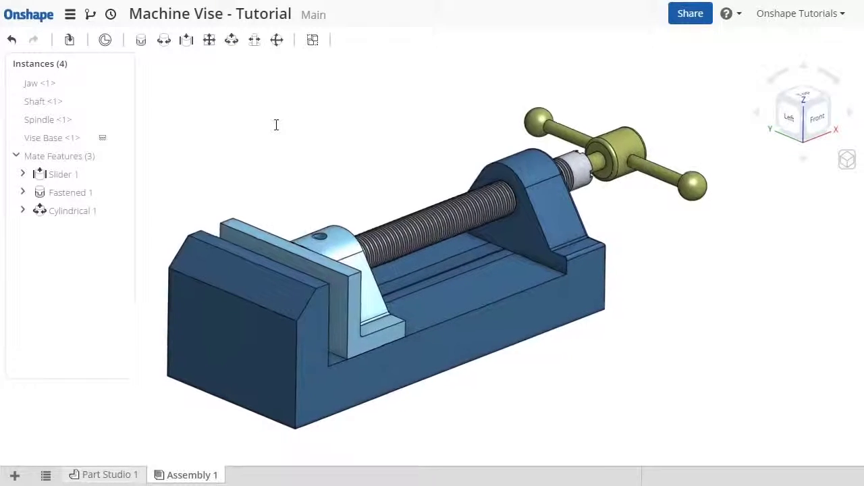
{"action": "right_click", "coordinate": [275, 130]}
{"action": "left_click", "coordinate": [303, 165]}
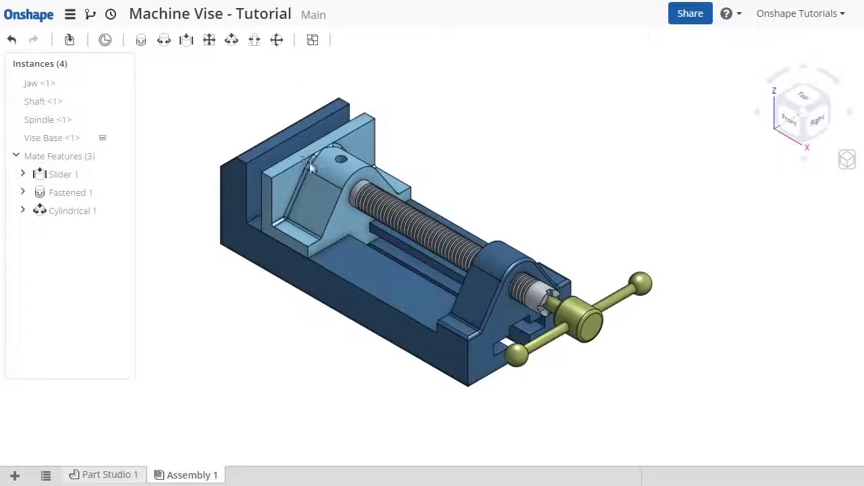
{"action": "mouse_move", "coordinate": [472, 262]}
{"action": "left_mouse_down"}
{"action": "mouse_move", "coordinate": [624, 275]}
{"action": "mouse_move", "coordinate": [600, 363]}
{"action": "mouse_move", "coordinate": [600, 266]}
{"action": "mouse_move", "coordinate": [627, 241]}
{"action": "mouse_move", "coordinate": [609, 364]}
{"action": "mouse_move", "coordinate": [601, 285]}
{"action": "left_mouse_up"}
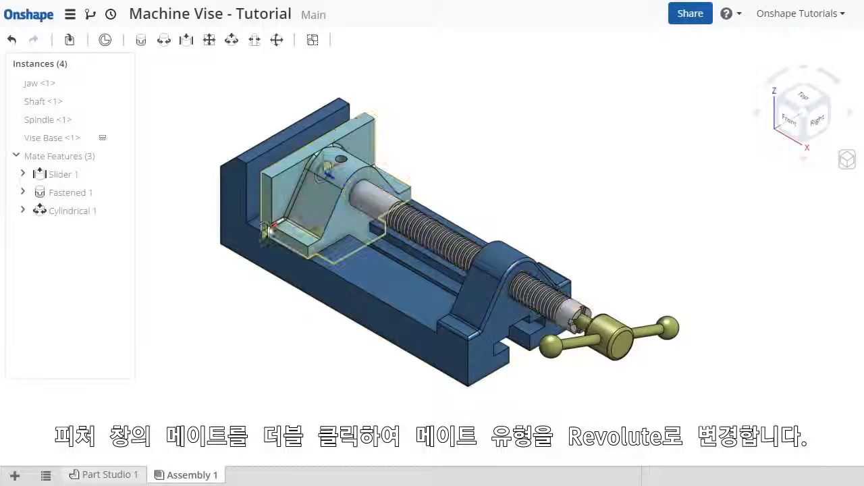
Change Cylindrical 1's mate type to Revolute and accept it
{"action": "double_click", "coordinate": [75, 215]}
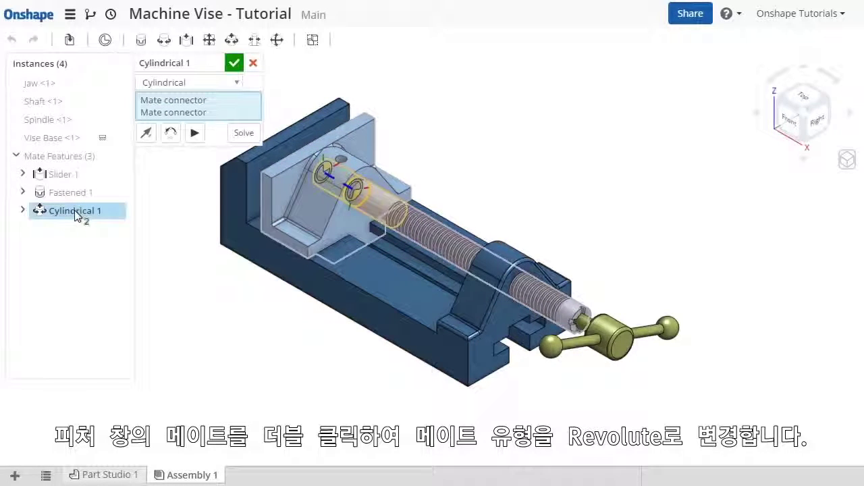
{"action": "left_click", "coordinate": [236, 83]}
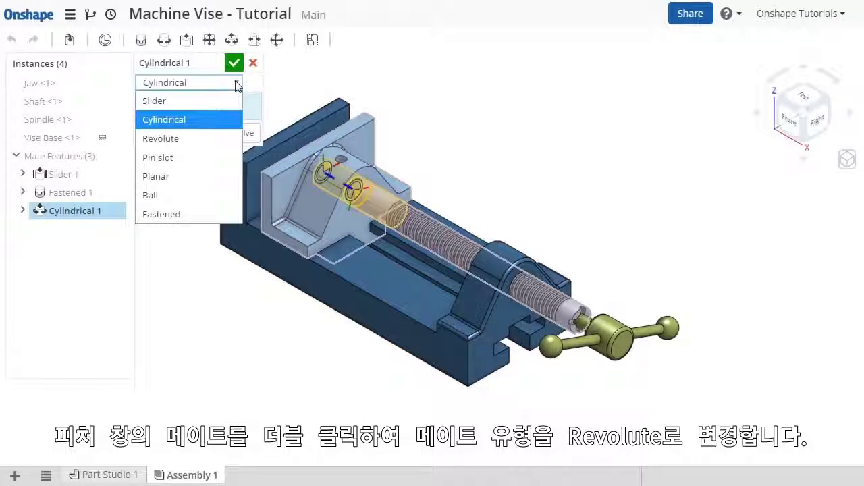
{"action": "left_click", "coordinate": [208, 137]}
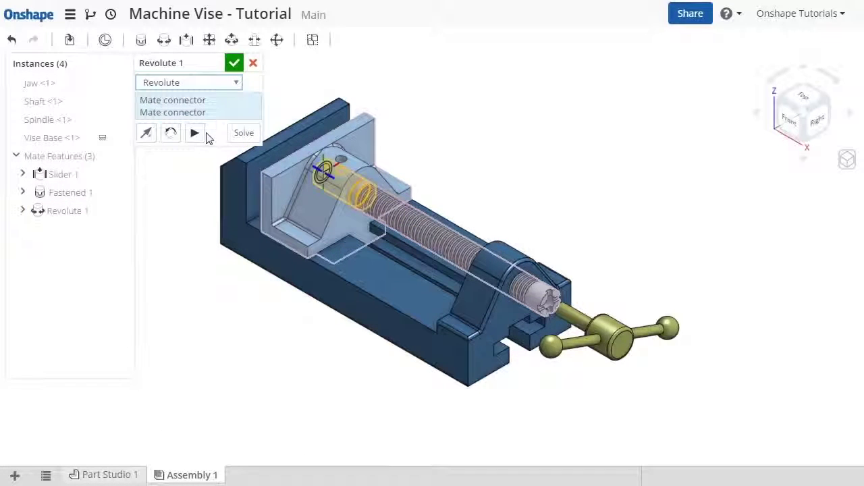
{"action": "left_click", "coordinate": [233, 63]}
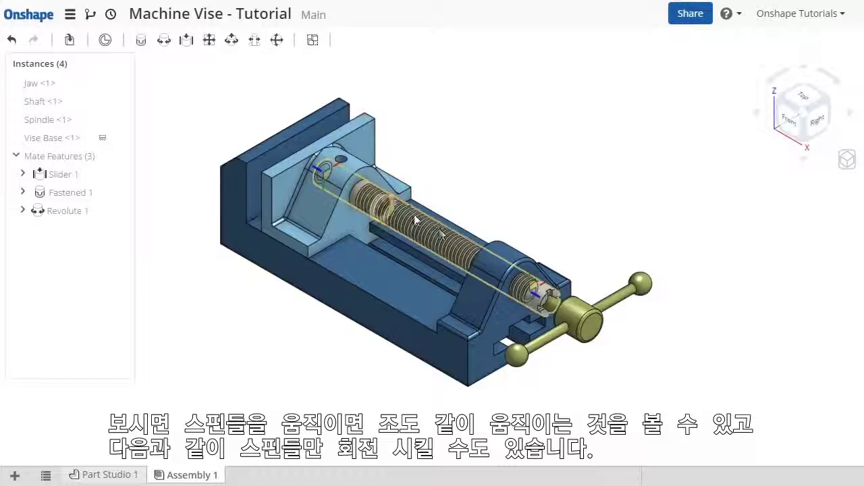
Spin the spindle handle around the screw and slide it outward with the jaw
{"action": "left_click_drag", "start_coordinate": [593, 320], "coordinate": [609, 330]}
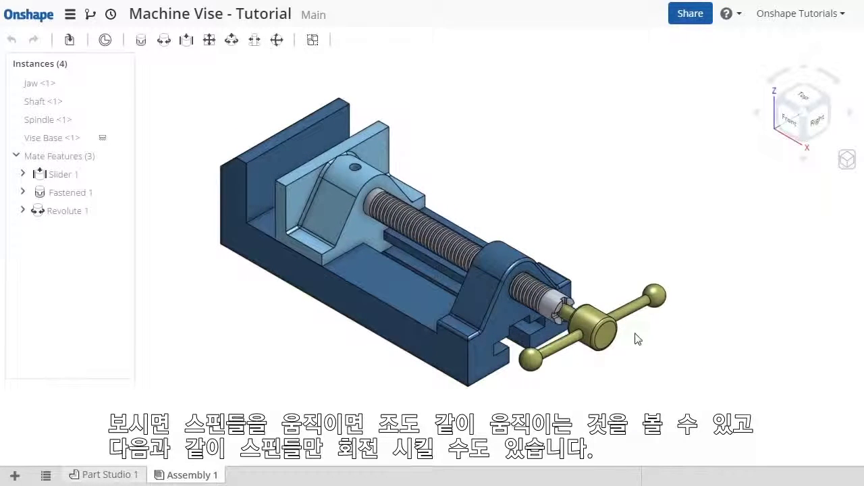
{"action": "left_click", "coordinate": [609, 330]}
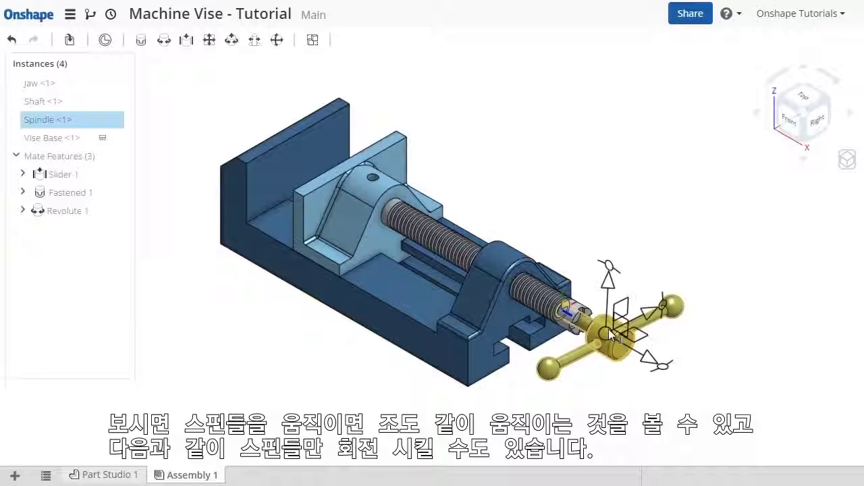
{"action": "mouse_move", "coordinate": [661, 305]}
{"action": "left_mouse_down"}
{"action": "mouse_move", "coordinate": [573, 254]}
{"action": "mouse_move", "coordinate": [699, 260]}
{"action": "left_mouse_up"}
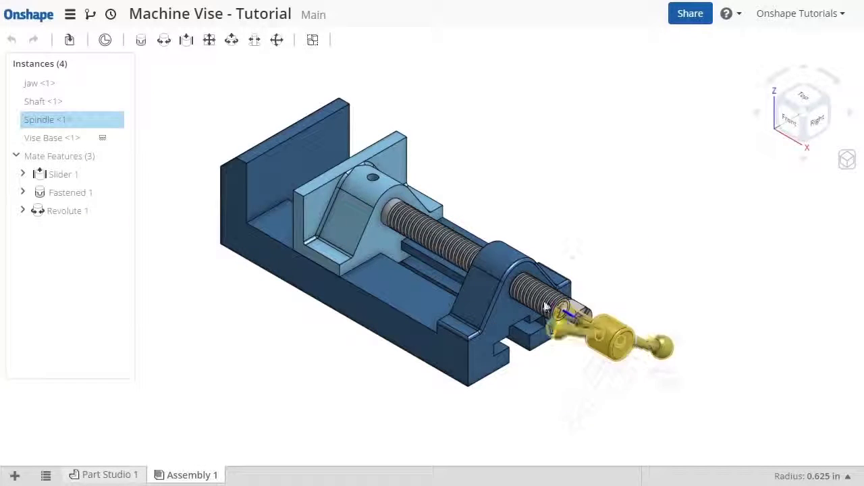
{"action": "left_click_drag", "start_coordinate": [570, 307], "coordinate": [599, 324]}
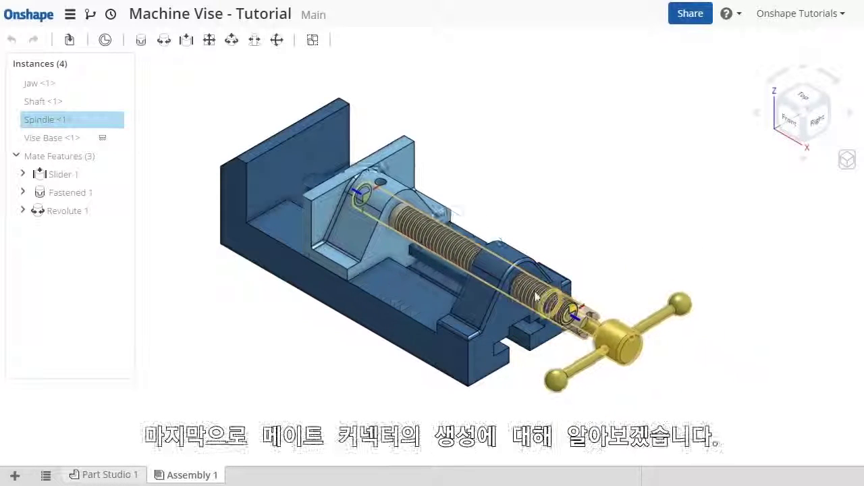
Slide the spindle and jaw back, cancel a new mate connector, and switch to Part Studio 1
{"action": "left_click_drag", "start_coordinate": [600, 324], "coordinate": [542, 293]}
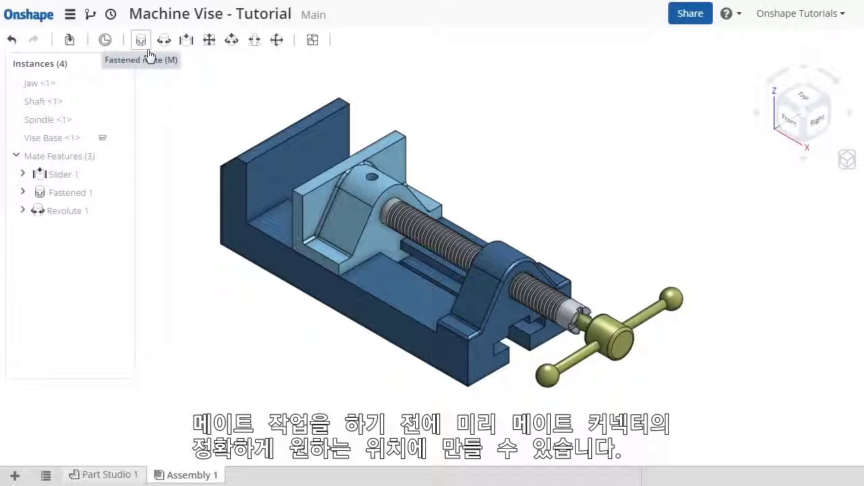
{"action": "left_click", "coordinate": [104, 40]}
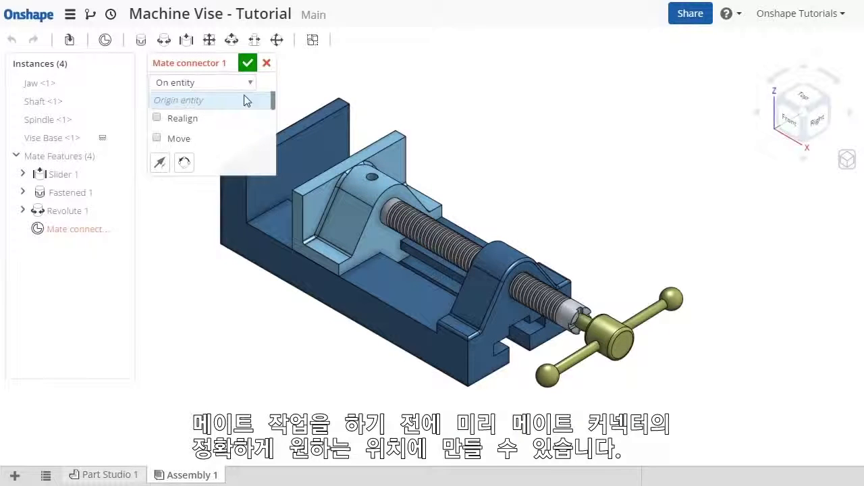
{"action": "left_click", "coordinate": [267, 63]}
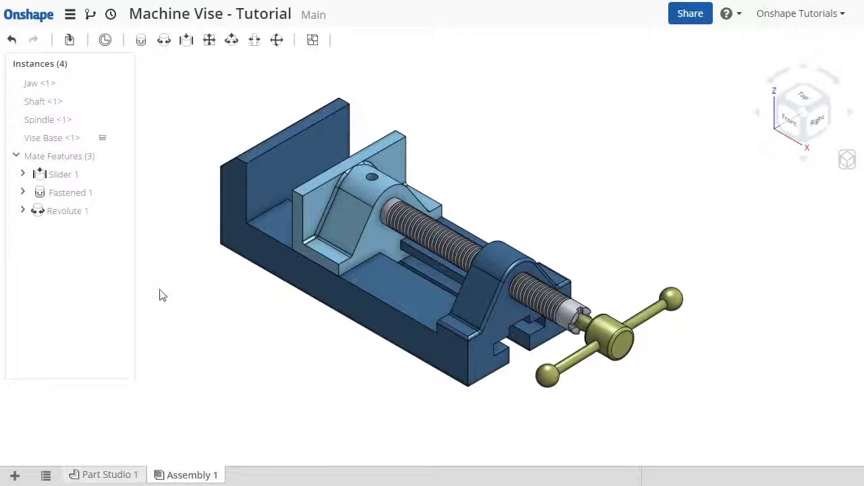
{"action": "left_click", "coordinate": [105, 474]}
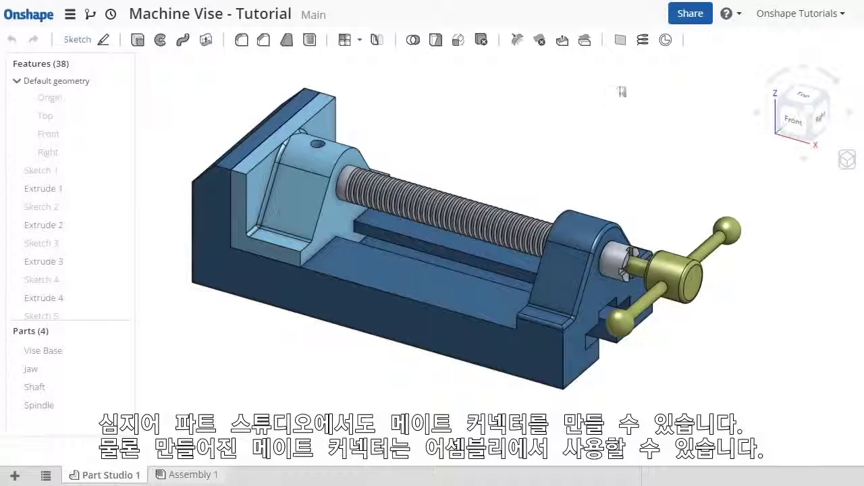
{"action": "left_click", "coordinate": [665, 40]}
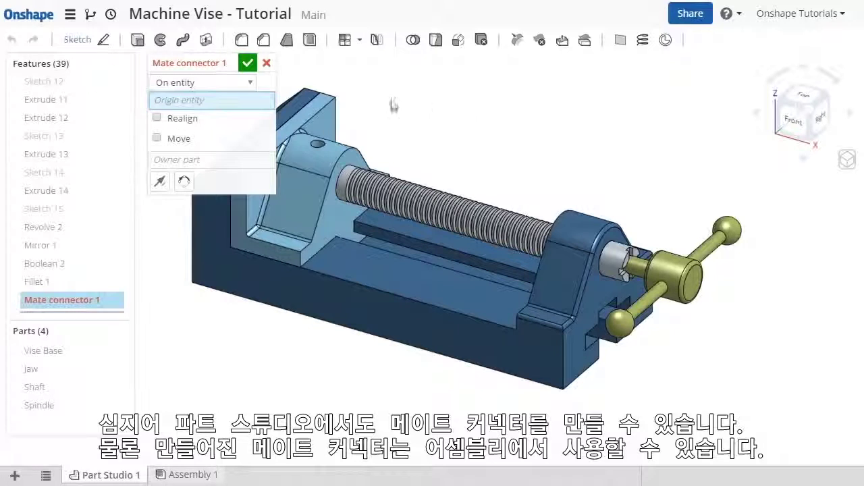
{"action": "left_click", "coordinate": [267, 63]}
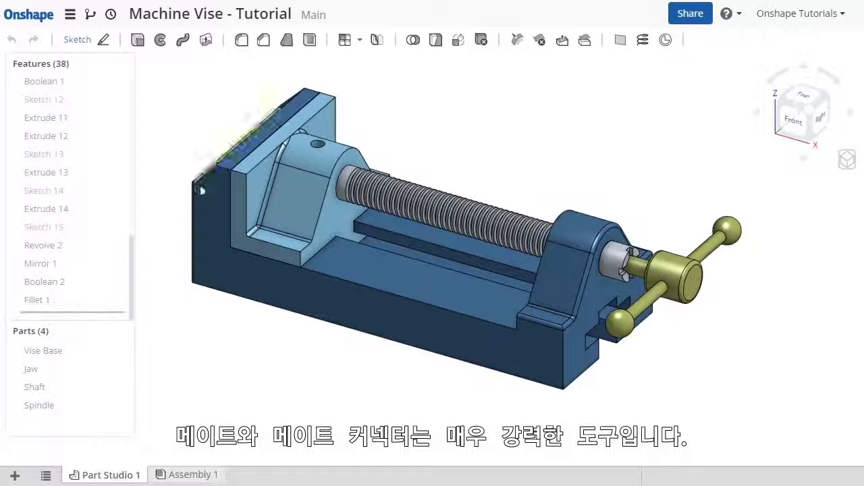
{"action": "left_click", "coordinate": [177, 476]}
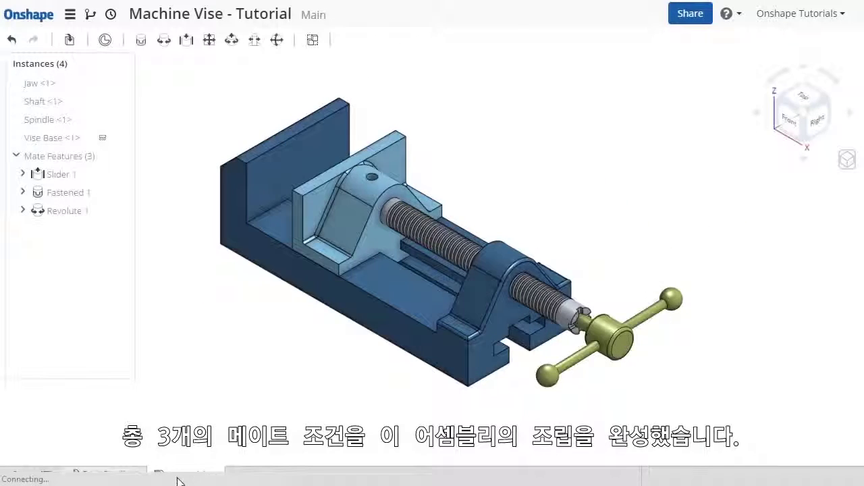
{"action": "right_click", "coordinate": [218, 344]}
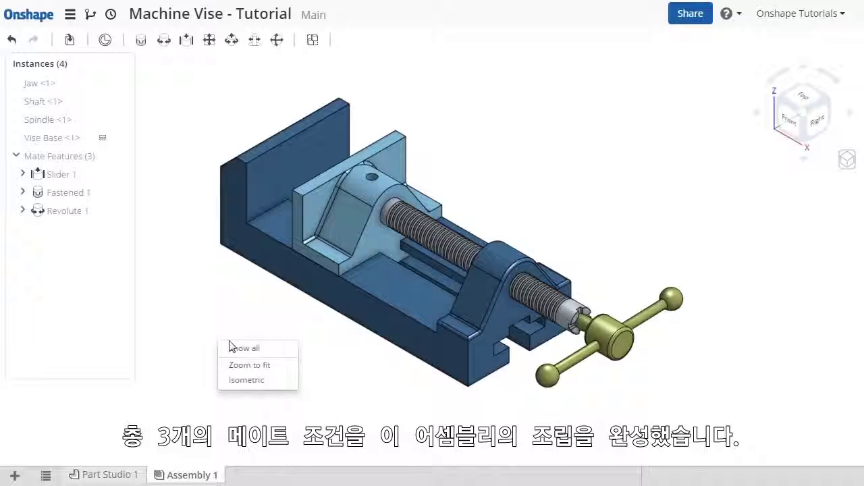
{"action": "left_click", "coordinate": [253, 373]}
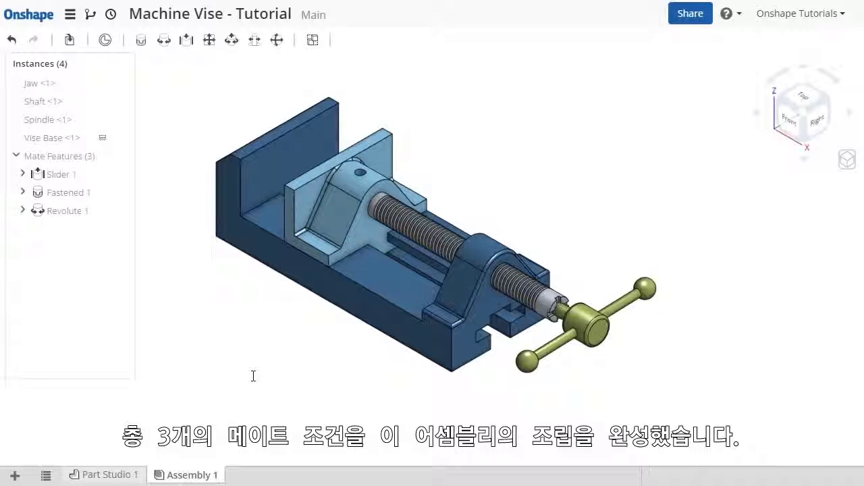